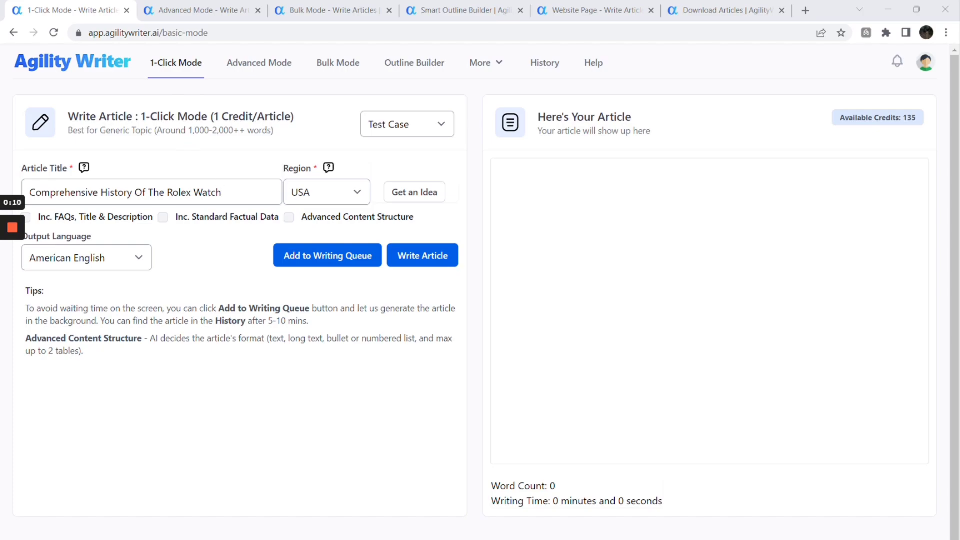
- Review the Rolex history title and factual data setting, and add the article to the writing queue
{"action": "left_click_drag", "start_coordinate": [222, 193], "coordinate": [28, 193]}
{"action": "left_click", "coordinate": [186, 241]}
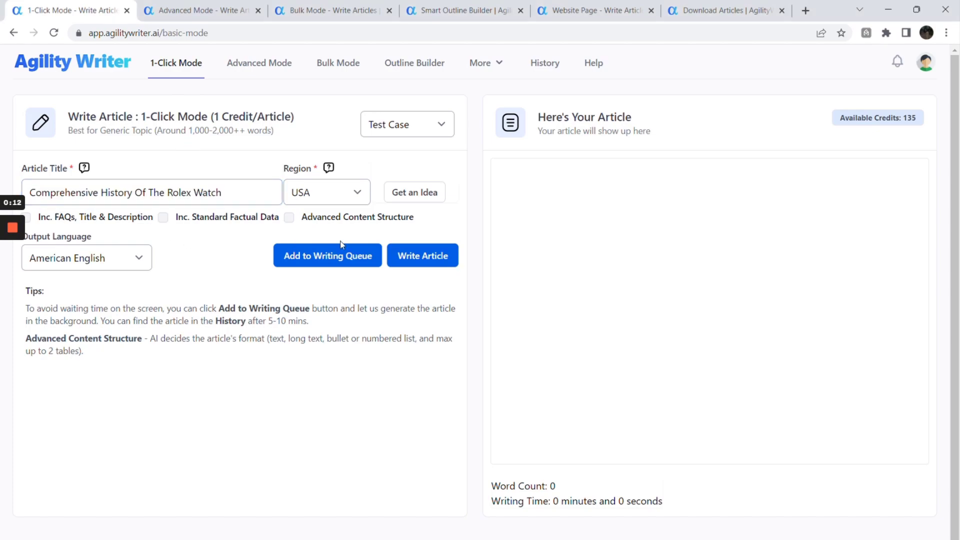
{"action": "left_click", "coordinate": [370, 269]}
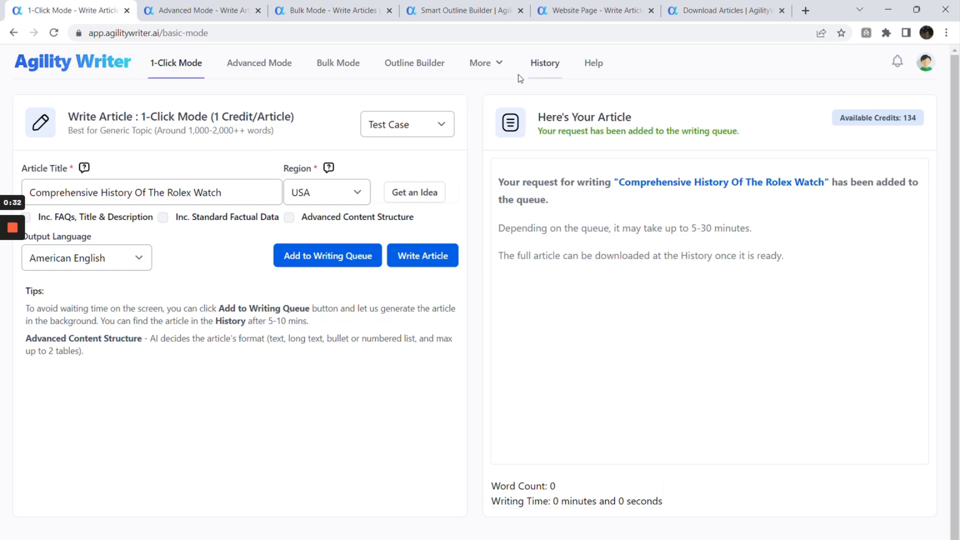
{"action": "left_click_drag", "start_coordinate": [415, 220], "coordinate": [214, 235]}
{"action": "left_click", "coordinate": [214, 235]}
- In Advanced Mode, choose the Advanced (Beta) article structure, then move to Bulk Mode
{"action": "left_click", "coordinate": [224, 13]}
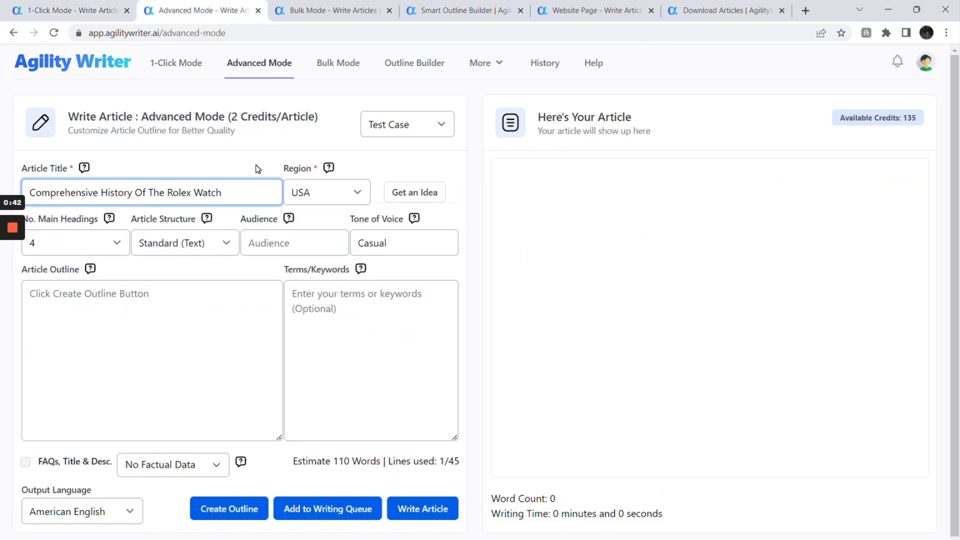
{"action": "left_click", "coordinate": [226, 243]}
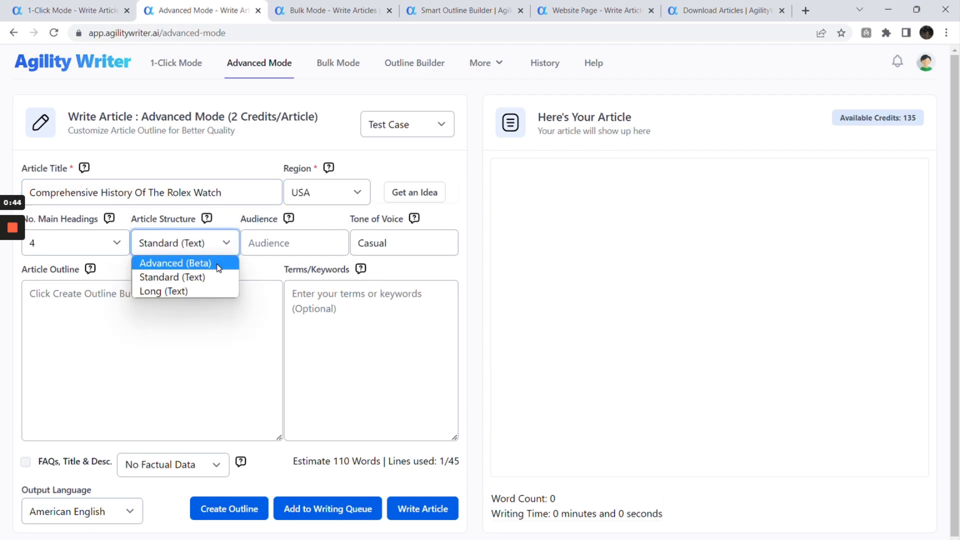
{"action": "left_click", "coordinate": [219, 263]}
{"action": "left_click", "coordinate": [30, 294]}
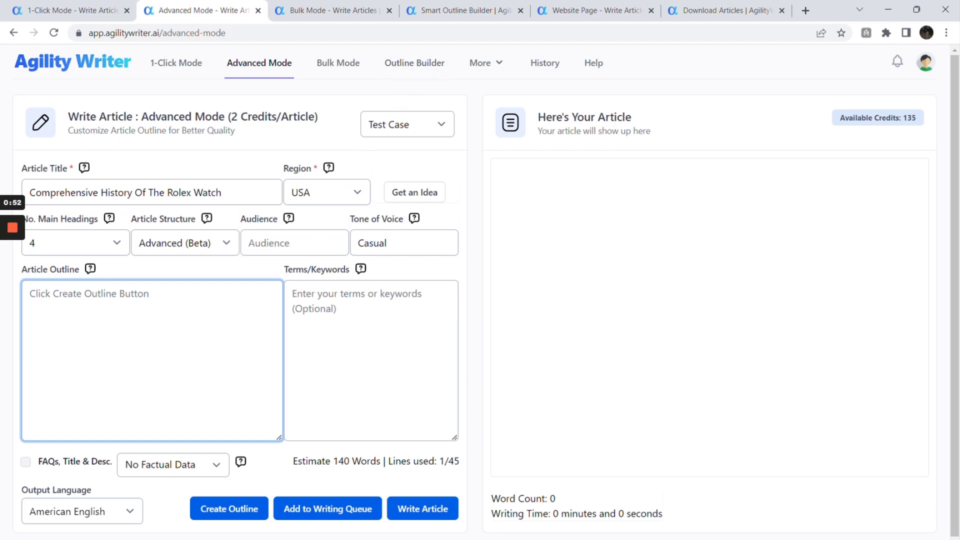
{"action": "left_click", "coordinate": [325, 10]}
- Base bulk articles on Keyword/URL and keep the target region at USA
{"action": "left_click", "coordinate": [221, 244]}
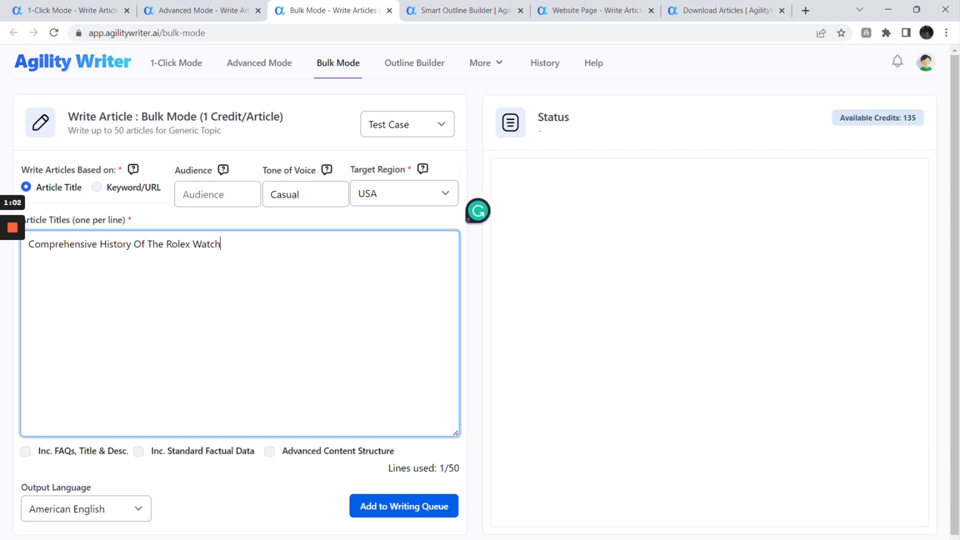
{"action": "left_click", "coordinate": [98, 188]}
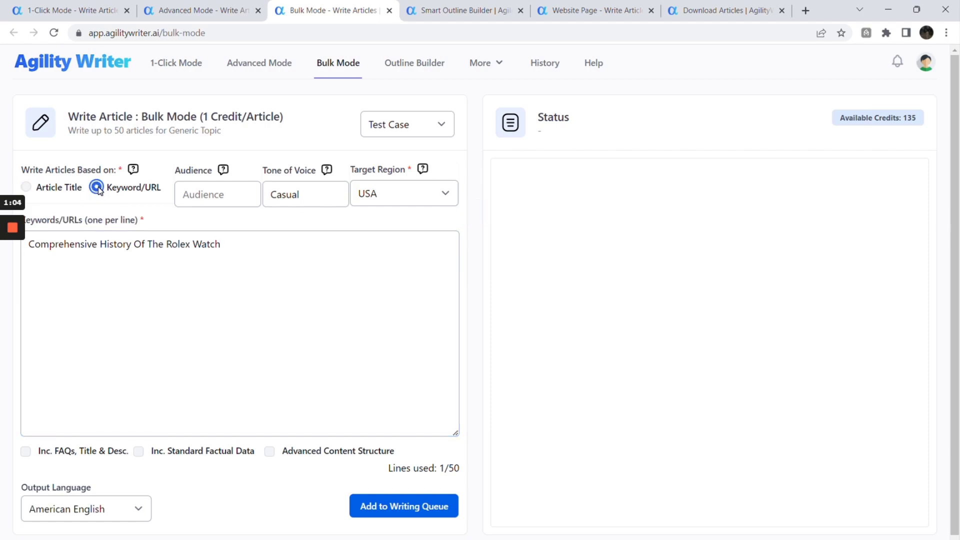
{"action": "left_click", "coordinate": [39, 193]}
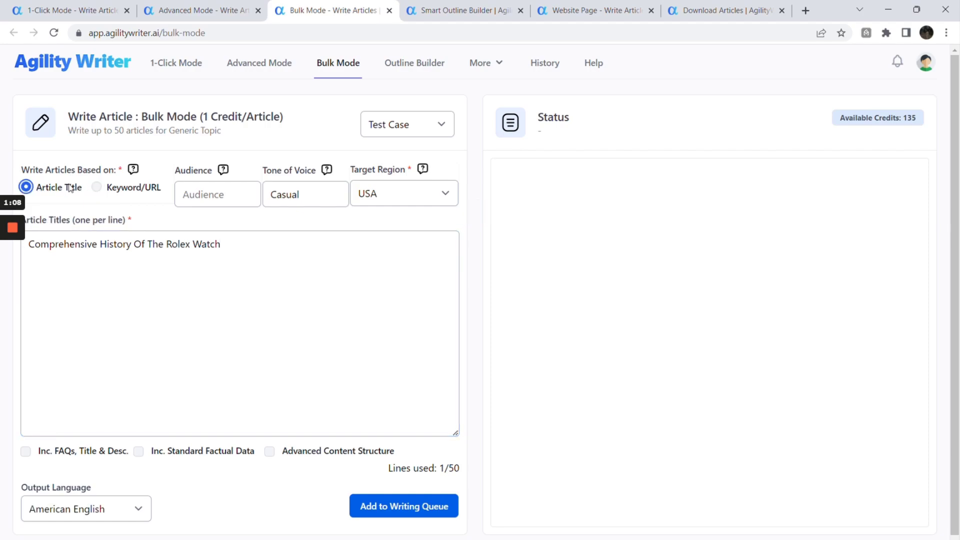
{"action": "left_click", "coordinate": [98, 188]}
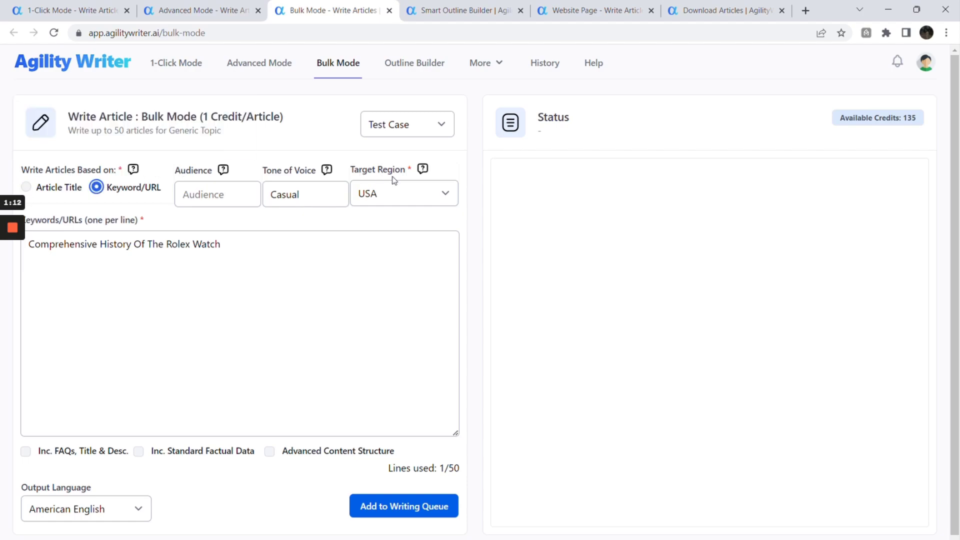
{"action": "left_click", "coordinate": [418, 193]}
{"action": "left_click", "coordinate": [418, 195]}
- In the Outline Builder, add the Keep Exploring heading and start Step 3 - Create Outlines
{"action": "left_click", "coordinate": [459, 10]}
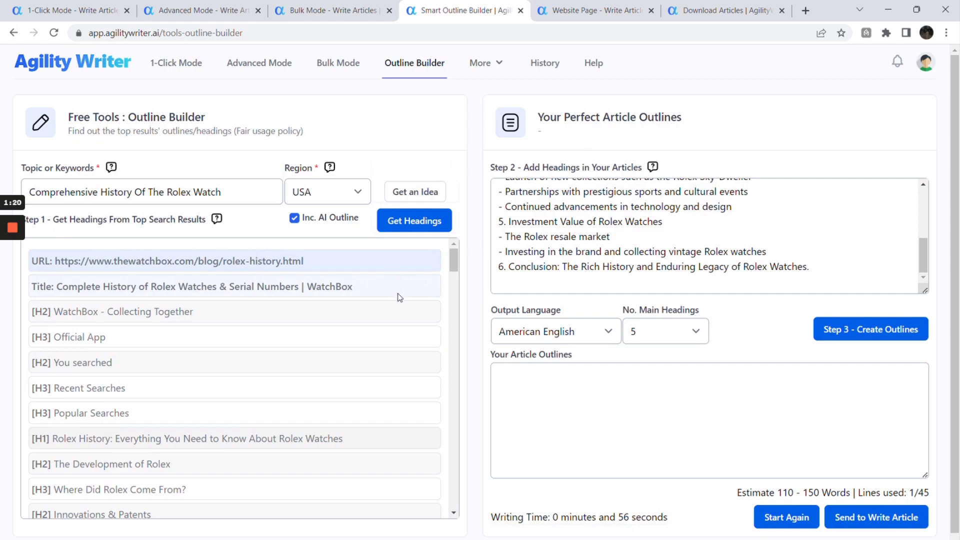
{"action": "scroll", "coordinate": [397, 298], "scroll_direction": "down", "scroll_amount": 7}
{"action": "scroll", "coordinate": [397, 298], "scroll_direction": "down", "scroll_amount": 5}
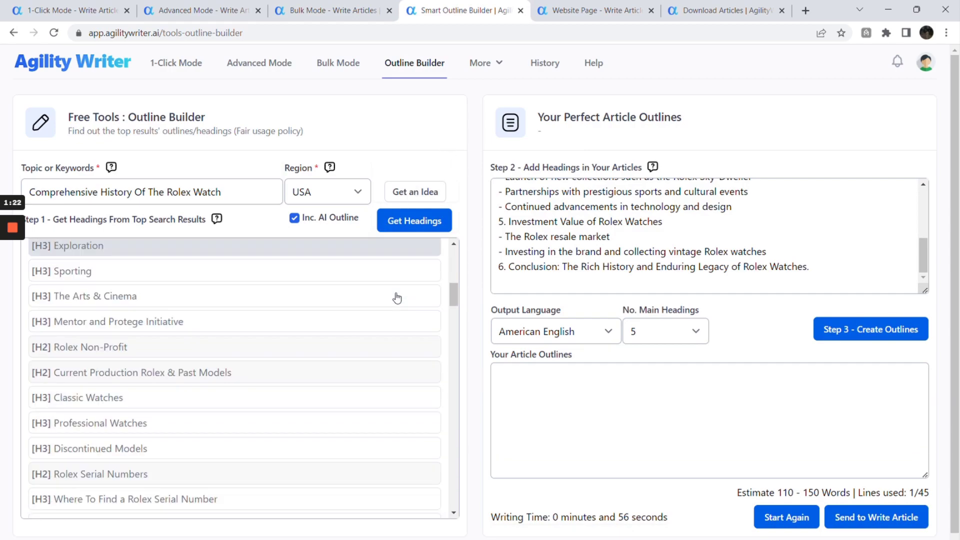
{"action": "scroll", "coordinate": [397, 297], "scroll_direction": "down", "scroll_amount": 6}
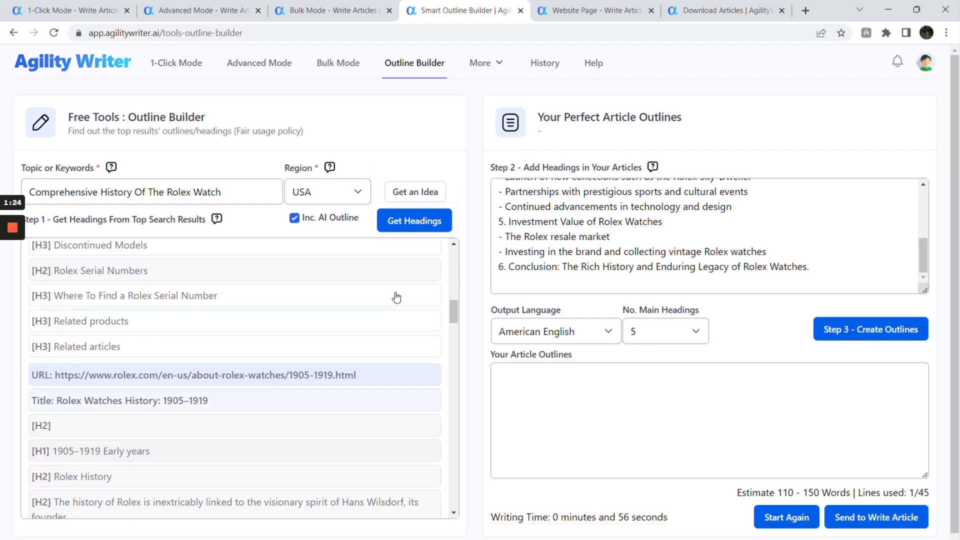
{"action": "scroll", "coordinate": [395, 297], "scroll_direction": "down", "scroll_amount": 3}
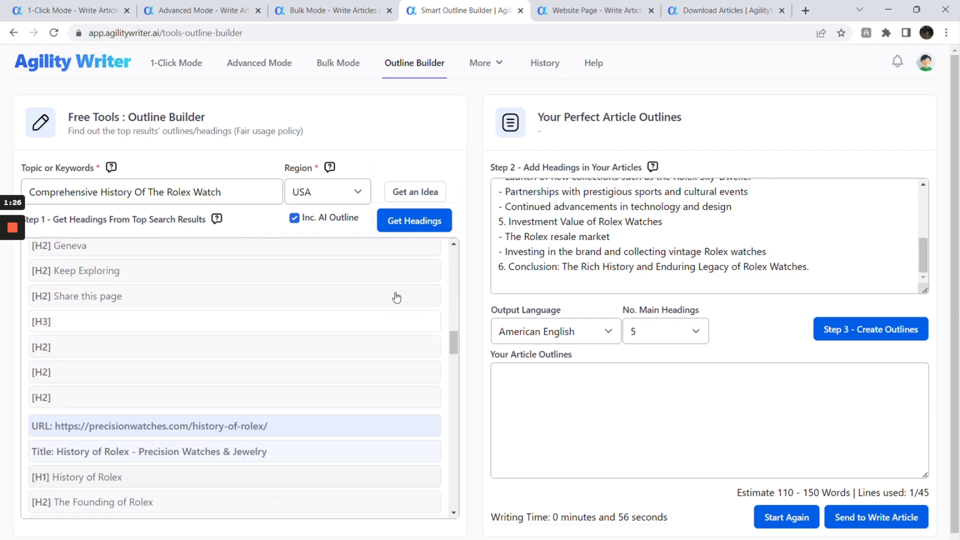
{"action": "left_click", "coordinate": [168, 277]}
{"action": "scroll", "coordinate": [150, 377], "scroll_direction": "down", "scroll_amount": 5}
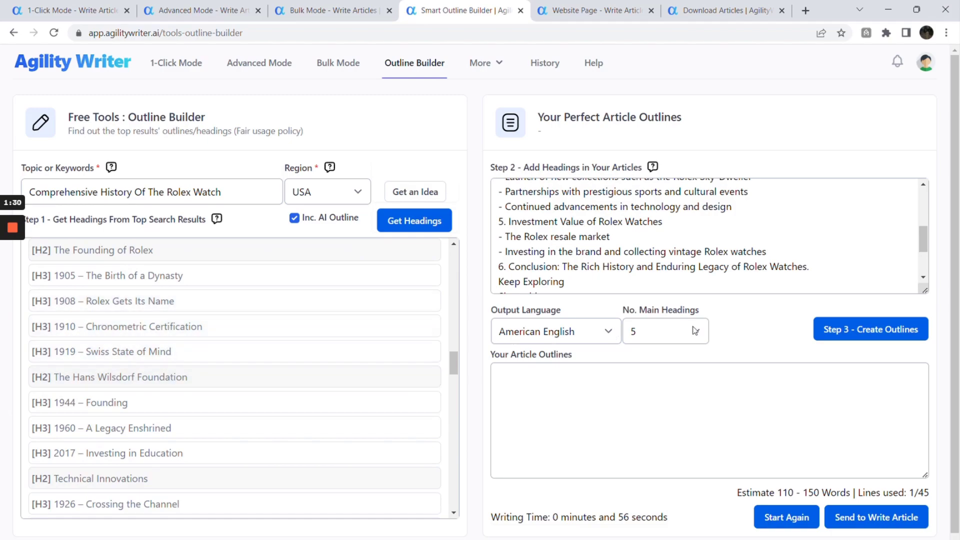
{"action": "left_click", "coordinate": [833, 330]}
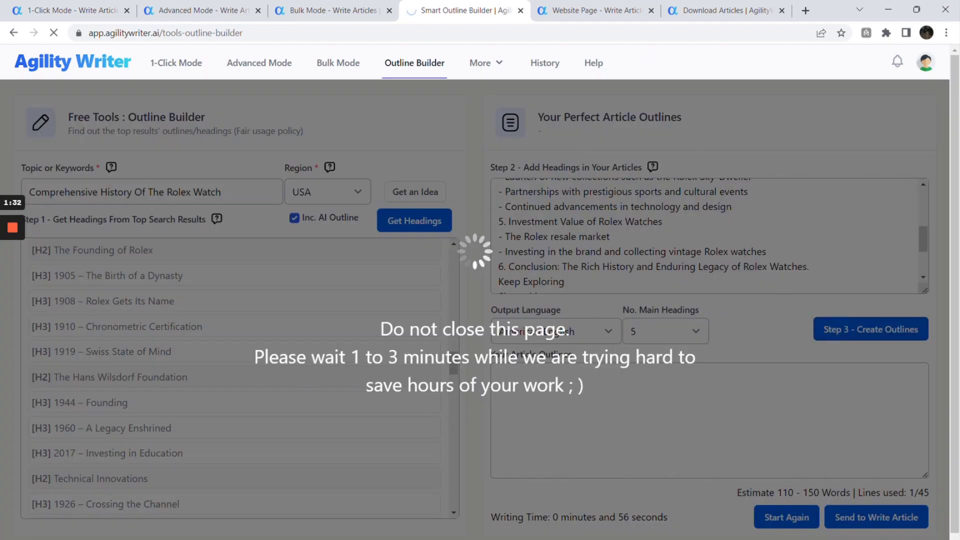
- Browse the Website Page form prefilled with the Sydney locksmith's Car Unlocking Service page
{"action": "left_click", "coordinate": [622, 15]}
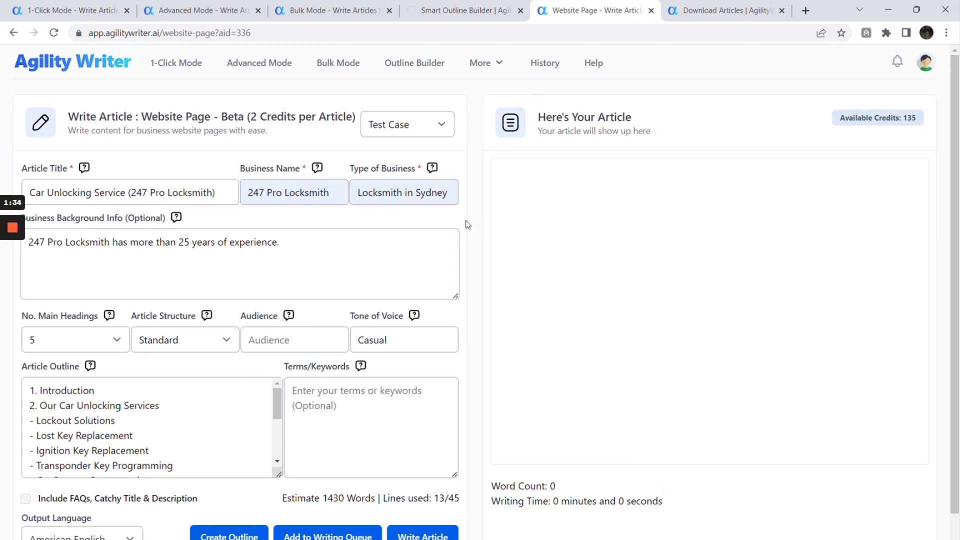
{"action": "scroll", "coordinate": [453, 243], "scroll_direction": "down", "scroll_amount": 2}
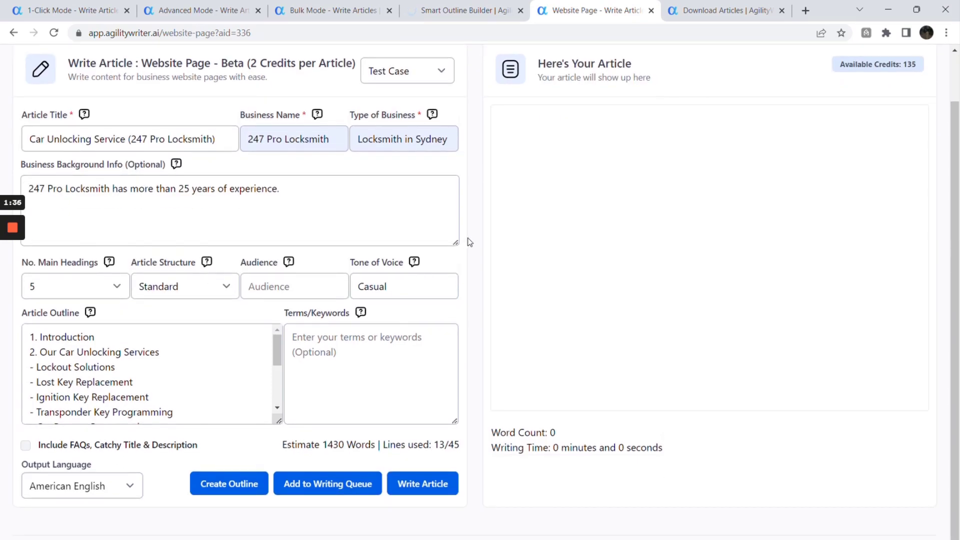
{"action": "scroll", "coordinate": [484, 233], "scroll_direction": "up", "scroll_amount": 2}
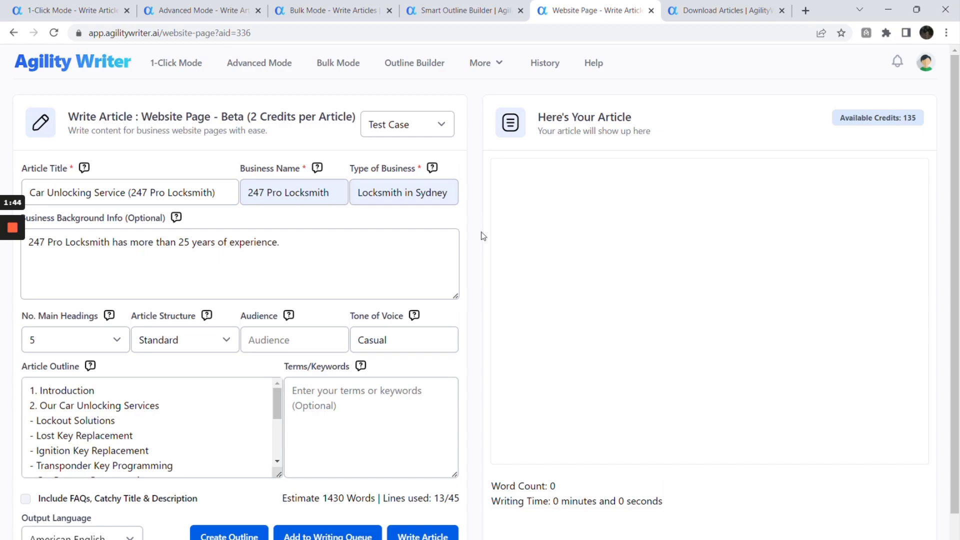
- Scan the Download Articles history table and reopen the row 1 Rolex article for rewriting
{"action": "left_click", "coordinate": [713, 17]}
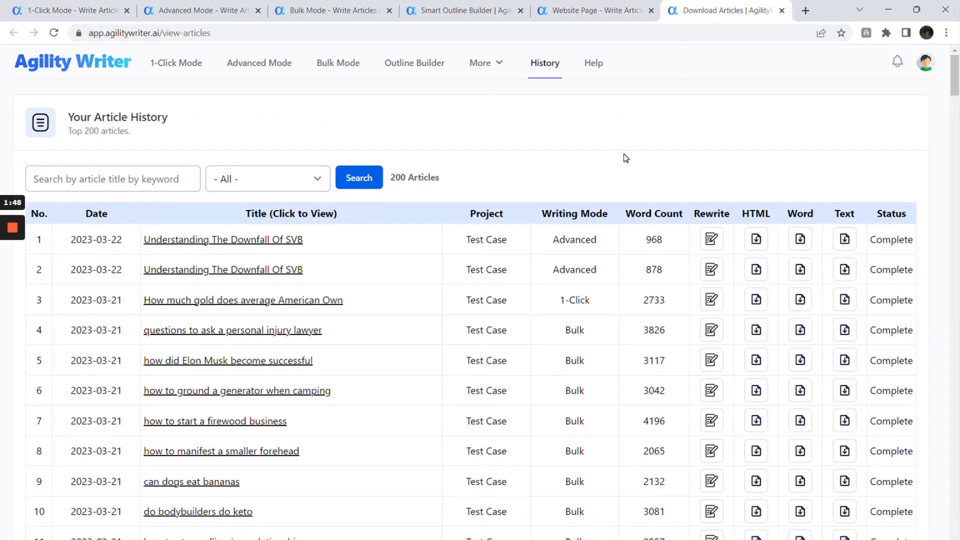
{"action": "scroll", "coordinate": [625, 158], "scroll_direction": "down", "scroll_amount": 3}
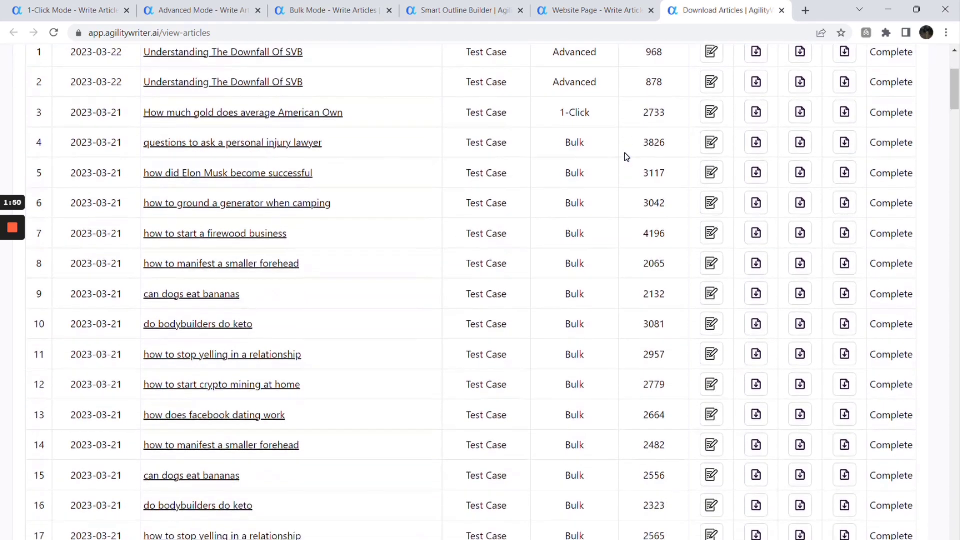
{"action": "scroll", "coordinate": [625, 157], "scroll_direction": "up", "scroll_amount": 3}
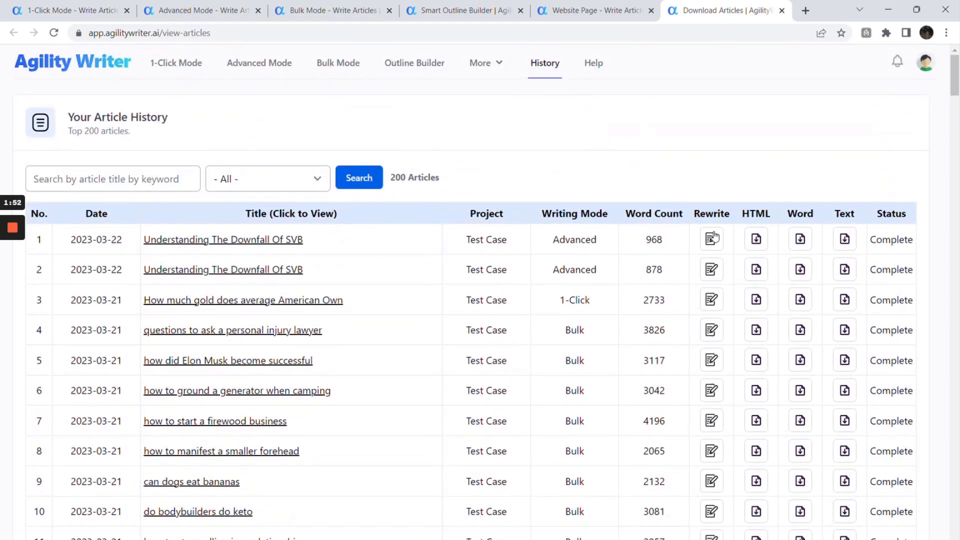
{"action": "left_click", "coordinate": [713, 239]}
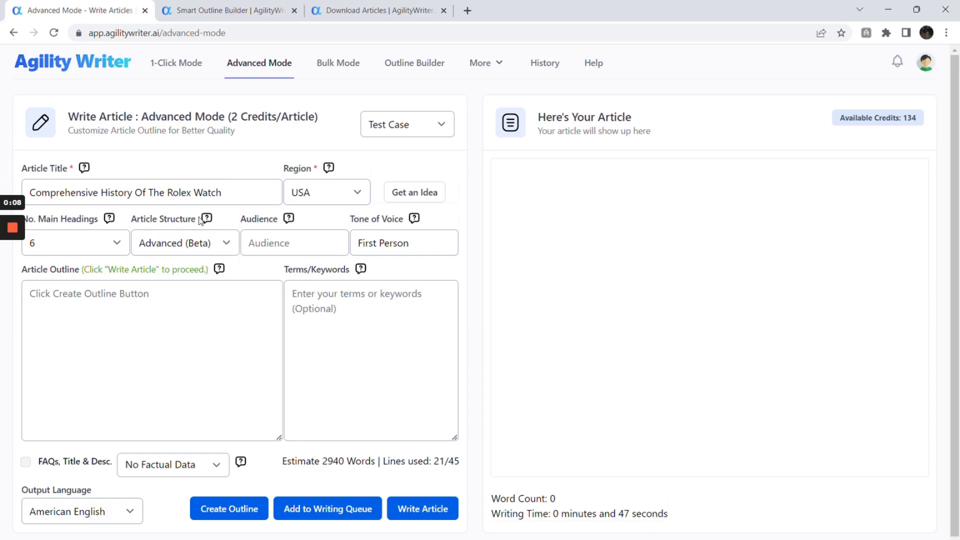
{"action": "mouse_move", "coordinate": [418, 223]}
{"action": "left_click", "coordinate": [353, 193]}
{"action": "scroll", "coordinate": [359, 263], "scroll_direction": "down", "scroll_amount": 2}
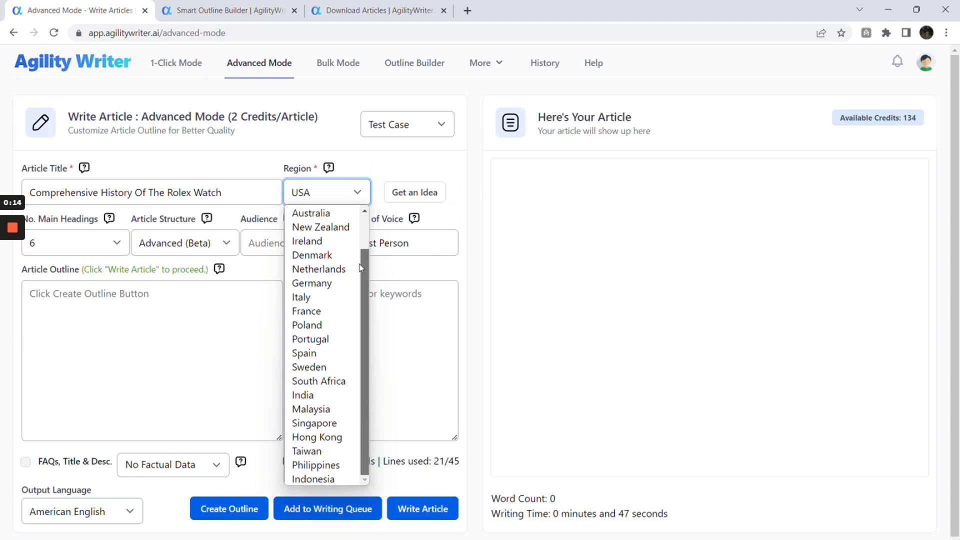
{"action": "scroll", "coordinate": [325, 218], "scroll_direction": "up", "scroll_amount": 2}
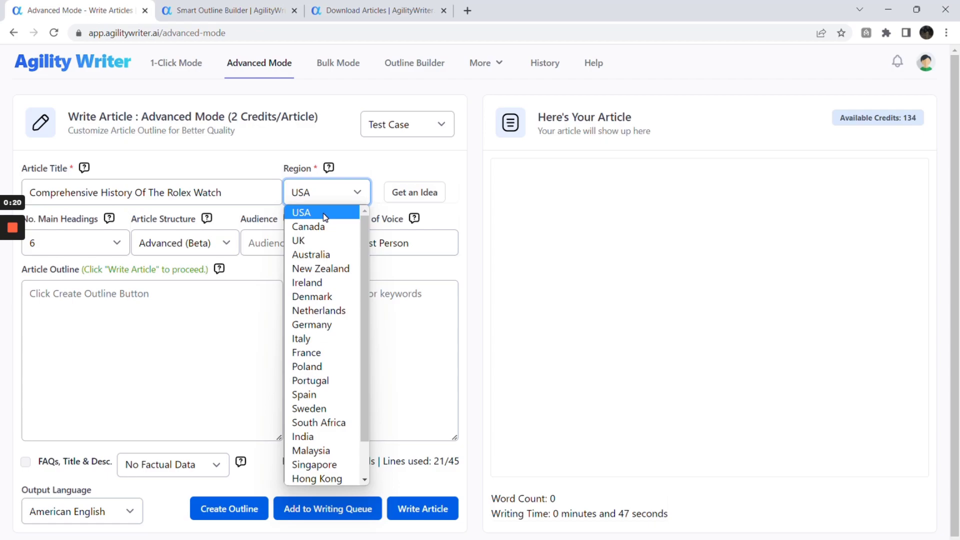
{"action": "left_click", "coordinate": [325, 213]}
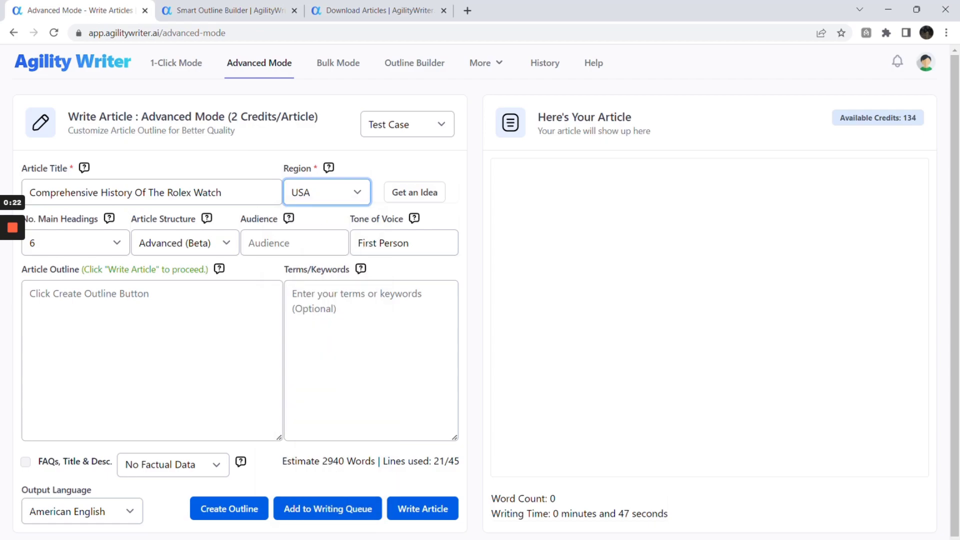
{"action": "key", "text": "shift+Tab"}
{"action": "left_click", "coordinate": [388, 209]}
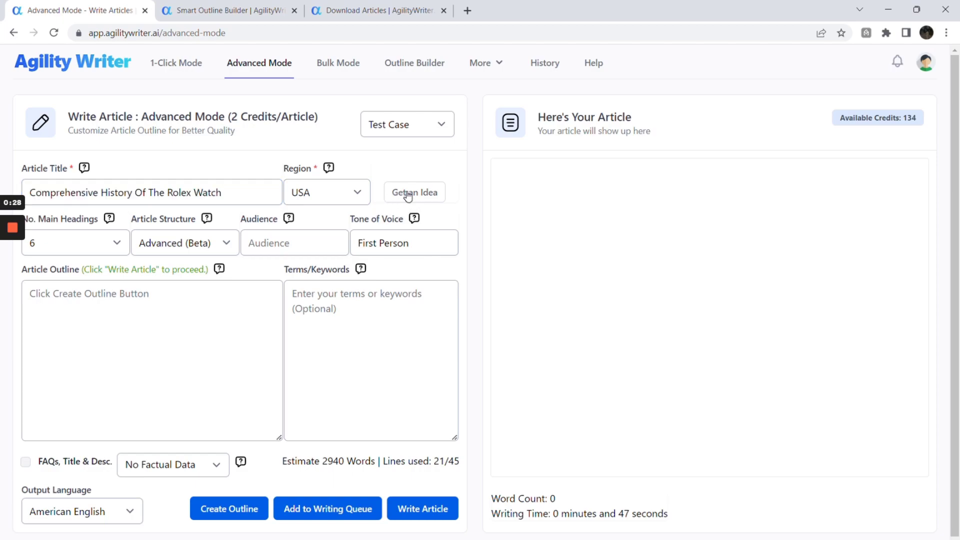
{"action": "mouse_move", "coordinate": [110, 221]}
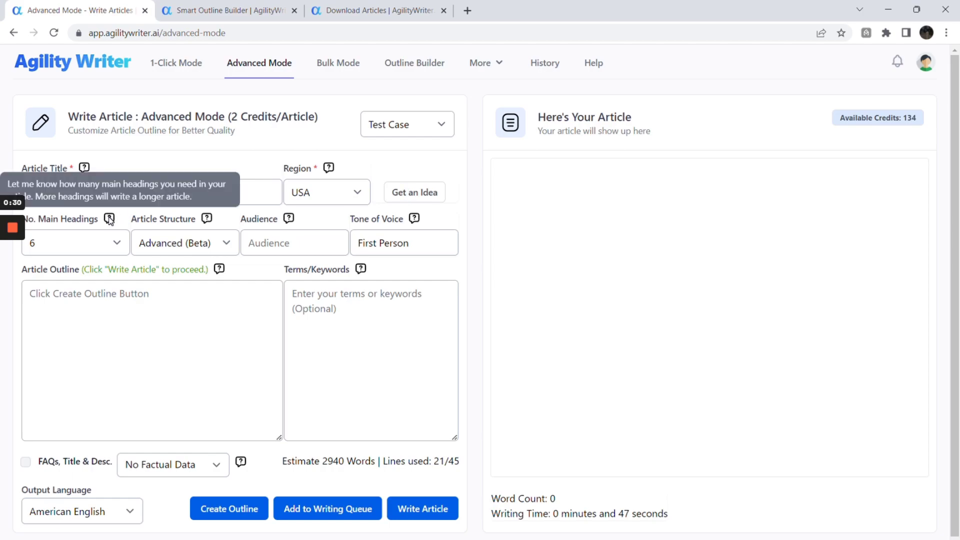
{"action": "left_click", "coordinate": [117, 244]}
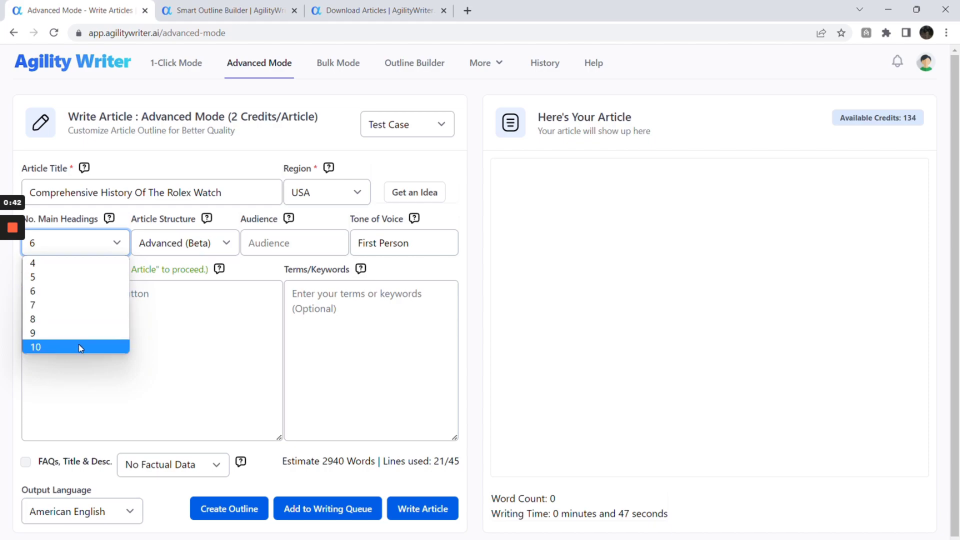
{"action": "left_click", "coordinate": [86, 295]}
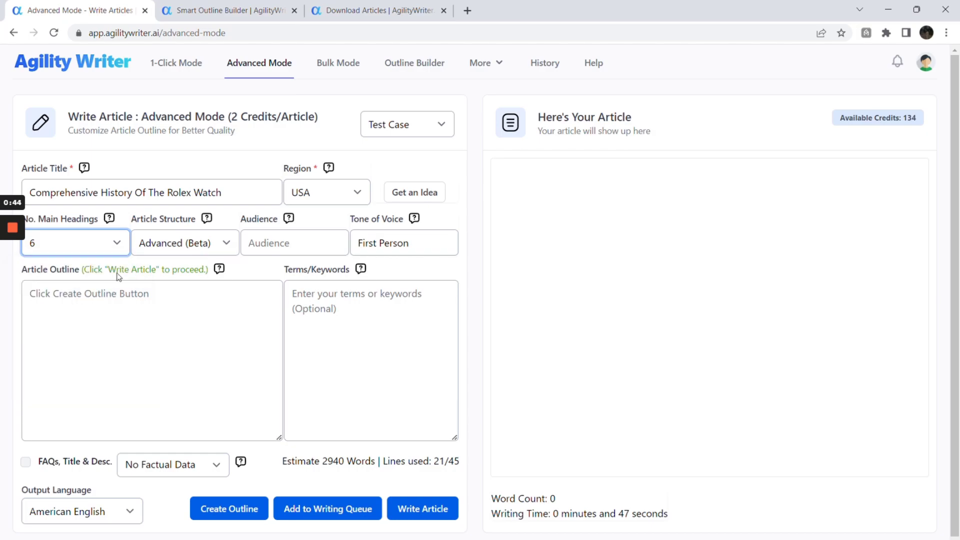
{"action": "mouse_move", "coordinate": [206, 221]}
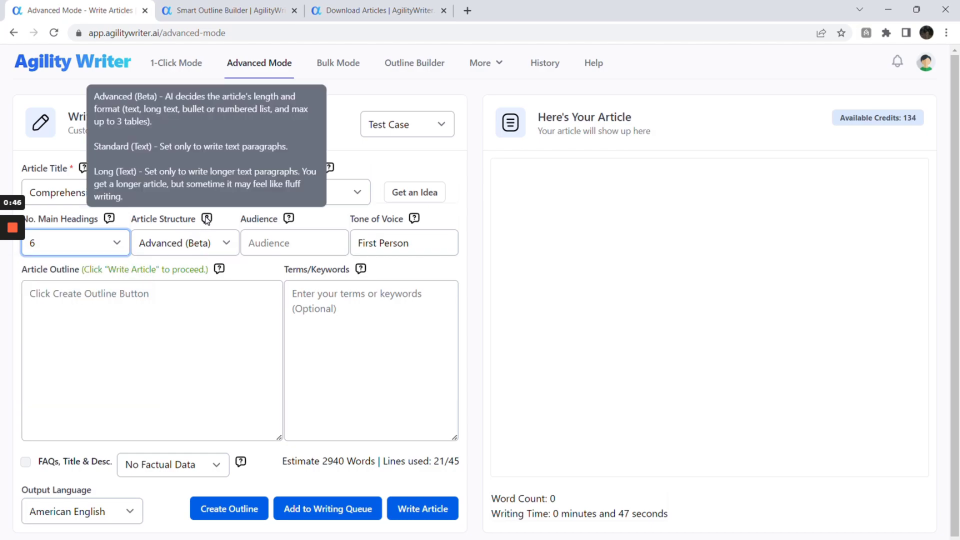
{"action": "left_click", "coordinate": [221, 242]}
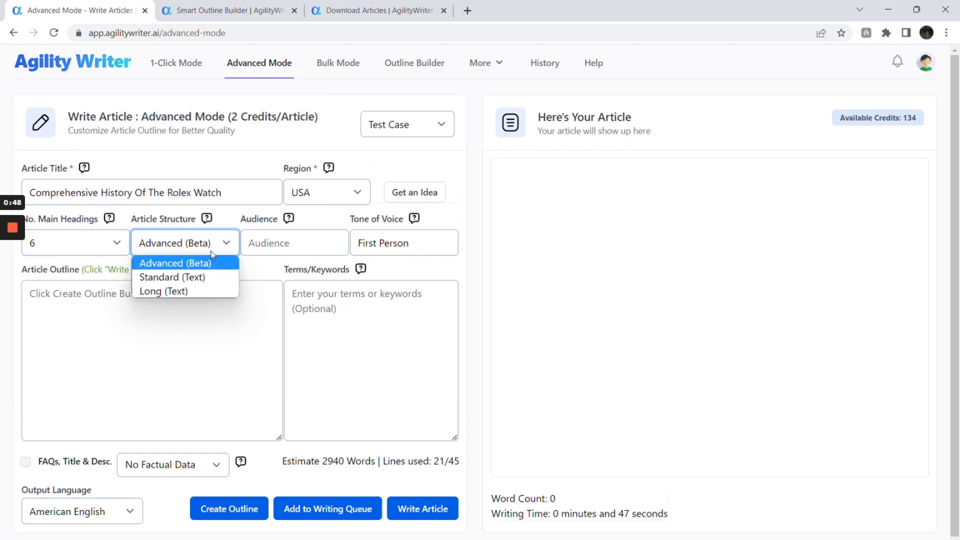
{"action": "left_click", "coordinate": [210, 264]}
{"action": "mouse_move", "coordinate": [208, 223]}
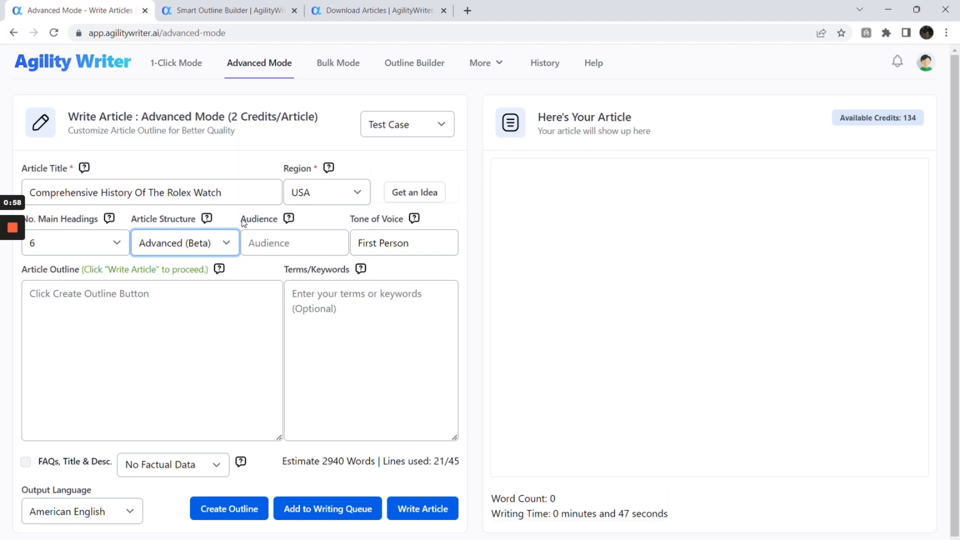
{"action": "left_click", "coordinate": [405, 243]}
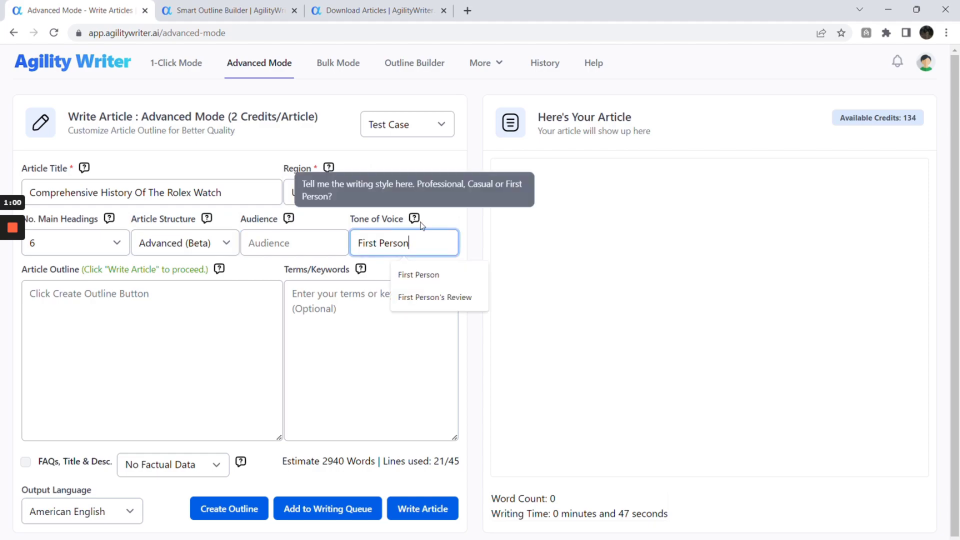
- Generate the Rolex history outline, review it in the Outline Builder, and return to Advanced Mode
{"action": "left_click", "coordinate": [457, 223]}
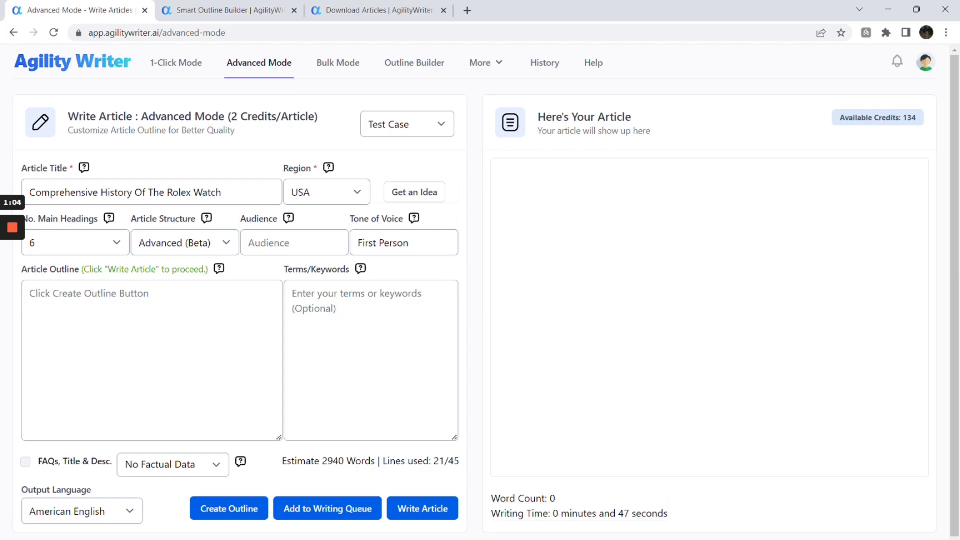
{"action": "left_click", "coordinate": [226, 510]}
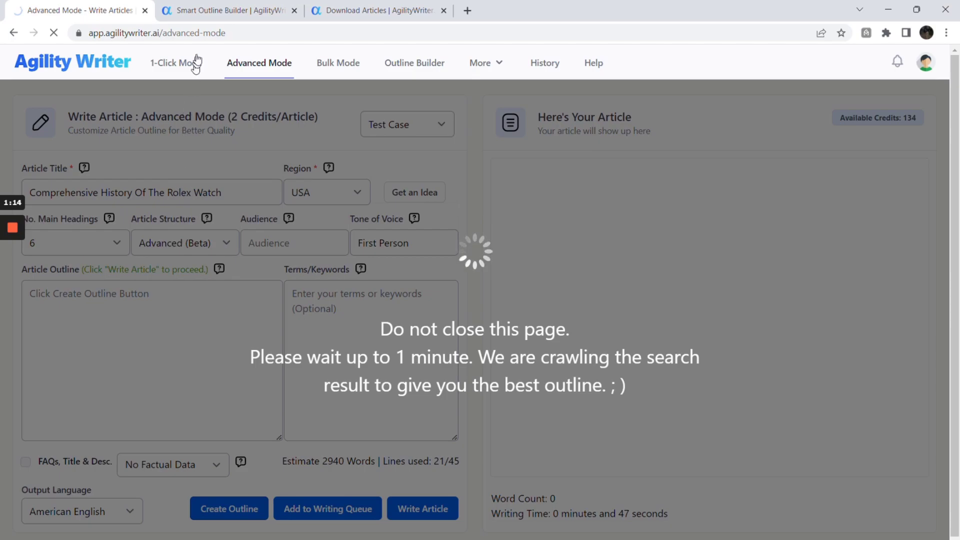
{"action": "left_click", "coordinate": [215, 11]}
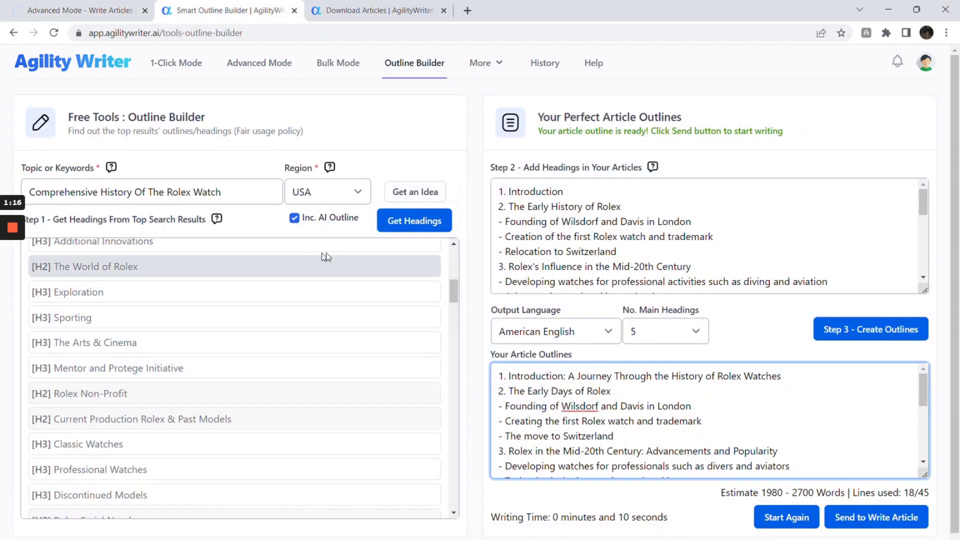
{"action": "scroll", "coordinate": [350, 349], "scroll_direction": "down", "scroll_amount": 5}
{"action": "scroll", "coordinate": [650, 235], "scroll_direction": "down", "scroll_amount": 5}
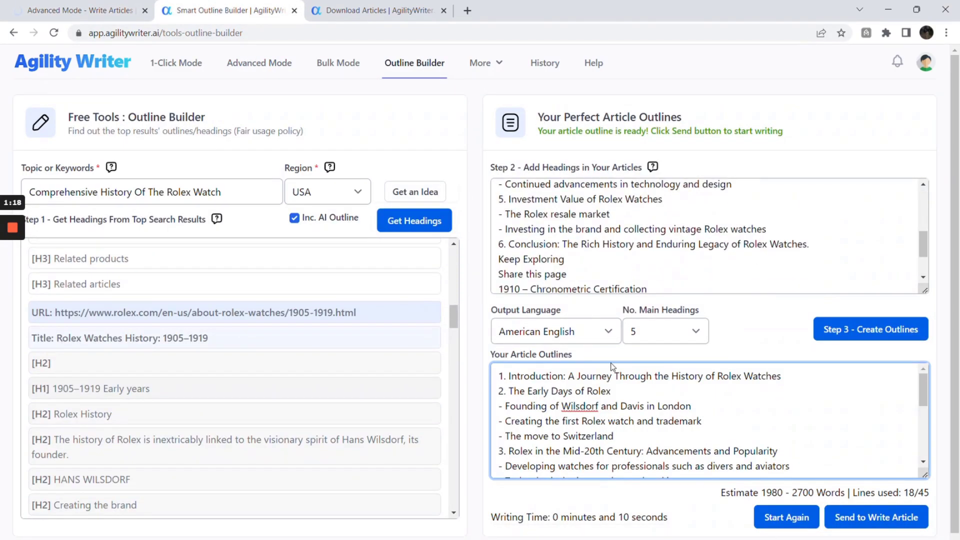
{"action": "scroll", "coordinate": [611, 366], "scroll_direction": "down", "scroll_amount": 6}
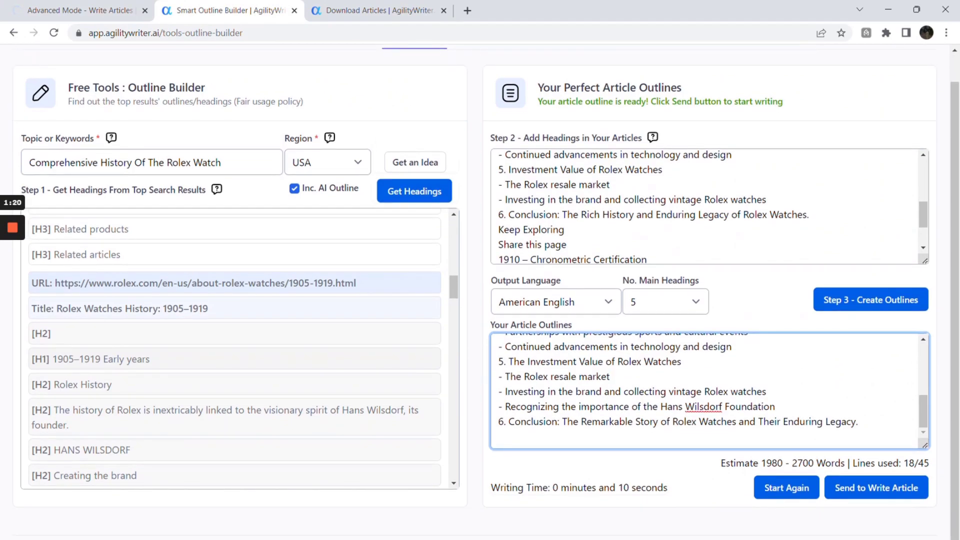
{"action": "scroll", "coordinate": [650, 390], "scroll_direction": "up", "scroll_amount": 6}
{"action": "left_click", "coordinate": [124, 17]}
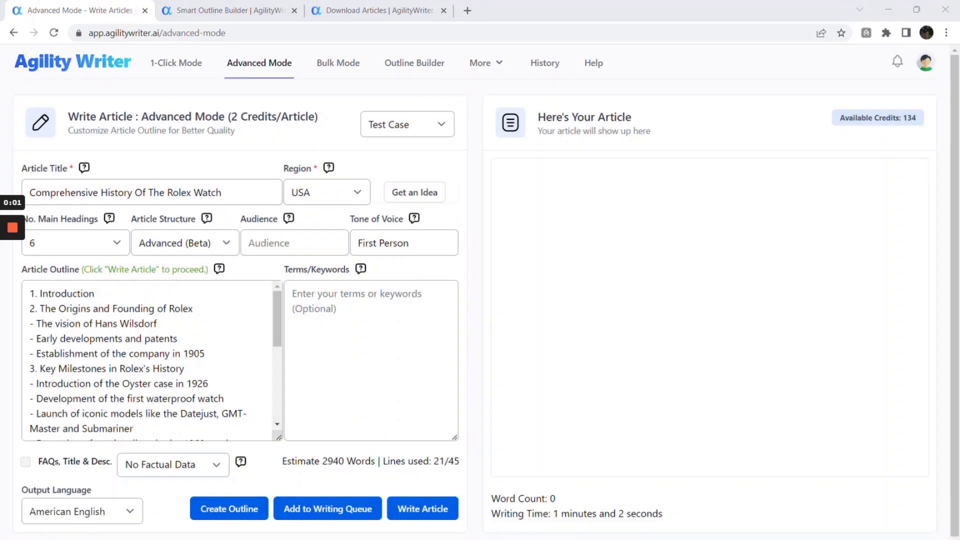
{"action": "left_click", "coordinate": [97, 294]}
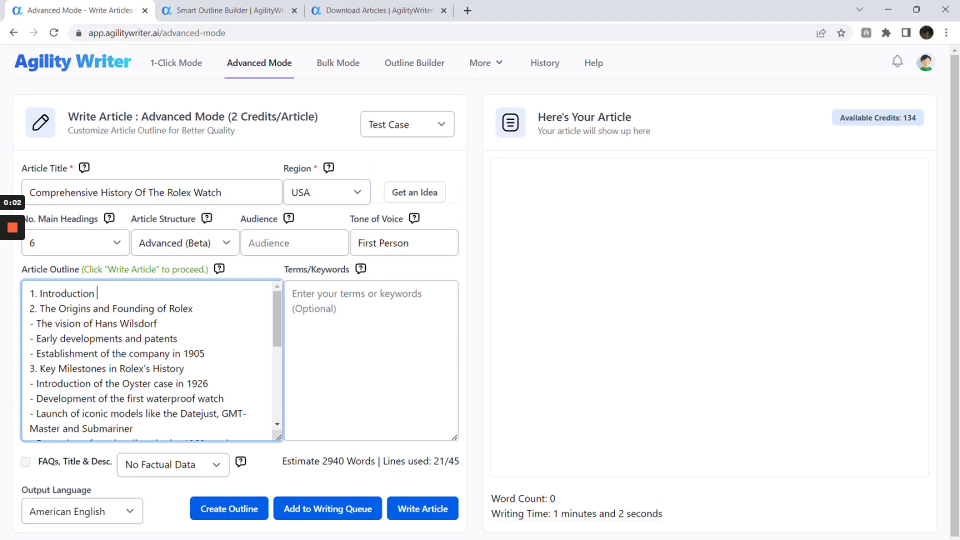
{"action": "scroll", "coordinate": [150, 360], "scroll_direction": "down", "scroll_amount": 5}
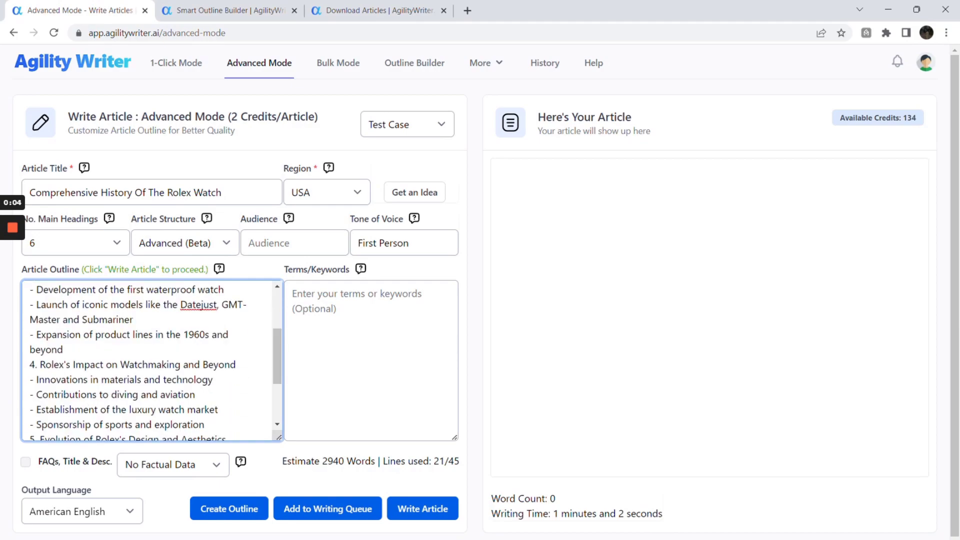
{"action": "scroll", "coordinate": [150, 360], "scroll_direction": "up", "scroll_amount": 3}
{"action": "key", "text": "shift+Left"}
{"action": "key", "text": "shift+Left"}
{"action": "key", "text": "shift+Left"}
{"action": "key", "text": "shift+Left"}
{"action": "key", "text": "shift+Left"}
{"action": "key", "text": "shift+Left"}
{"action": "key", "text": "shift+Left"}
{"action": "key", "text": "shift+Left"}
{"action": "key", "text": "shift+Left"}
{"action": "key", "text": "shift+Left"}
{"action": "key", "text": "shift+Left"}
{"action": "key", "text": "shift+Left"}
{"action": "key", "text": "shift+Left"}
{"action": "key", "text": "shift+Left"}
{"action": "key", "text": "shift+Left"}
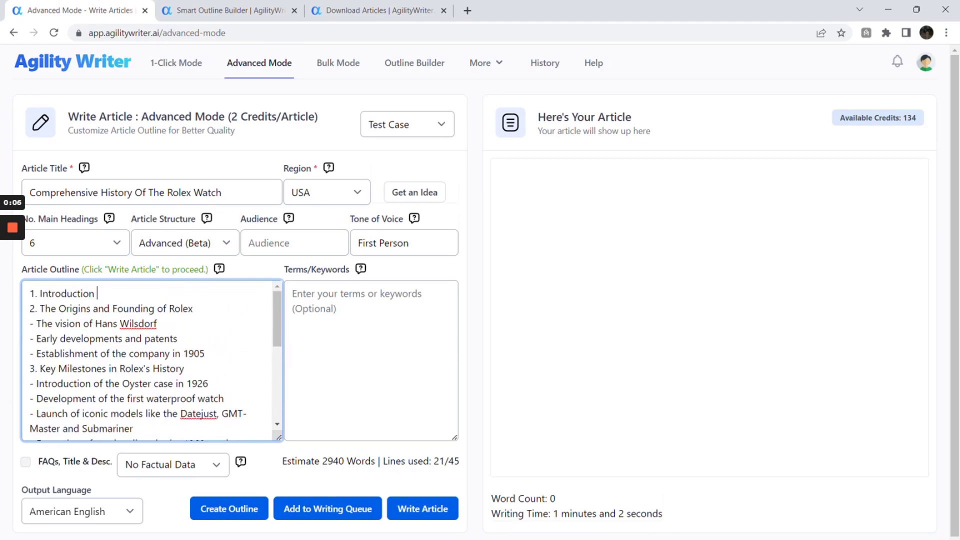
{"action": "key", "text": "Down"}
{"action": "key", "text": "shift+Right"}
{"action": "key", "text": "shift+Right"}
{"action": "key", "text": "shift+Right"}
{"action": "key", "text": "shift+Right"}
{"action": "key", "text": "shift+Right"}
{"action": "key", "text": "shift+Right"}
{"action": "key", "text": "shift+Right"}
{"action": "key", "text": "shift+Right"}
{"action": "key", "text": "shift+Right"}
{"action": "key", "text": "shift+Right"}
{"action": "key", "text": "shift+Right"}
{"action": "key", "text": "shift+Right"}
{"action": "key", "text": "shift+Right"}
{"action": "key", "text": "shift+Right"}
{"action": "key", "text": "shift+Right"}
{"action": "key", "text": "shift+Right"}
{"action": "key", "text": "shift+Right"}
{"action": "key", "text": "shift+Right"}
{"action": "key", "text": "shift+Right"}
{"action": "key", "text": "shift+Right"}
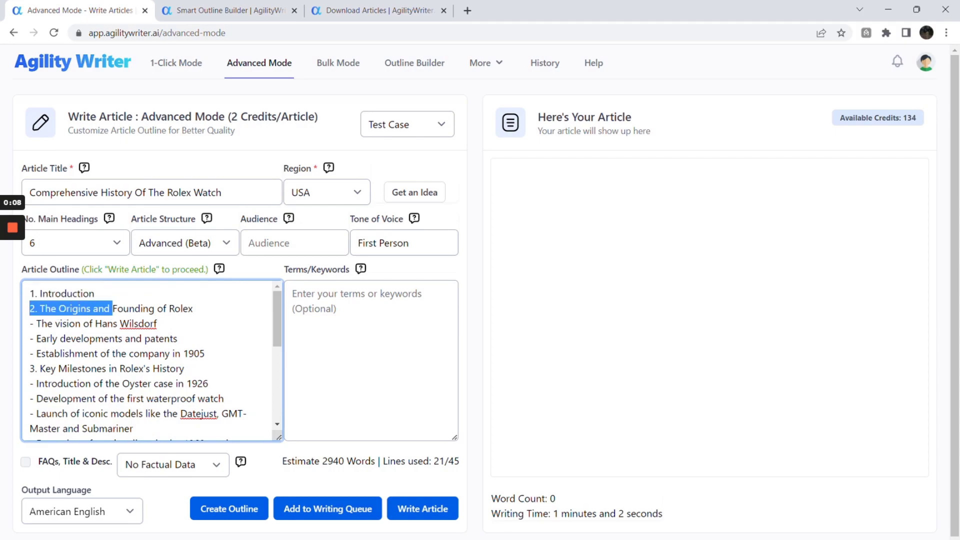
{"action": "key", "text": "Down"}
{"action": "key", "text": "shift+Left"}
{"action": "key", "text": "shift+Left"}
{"action": "key", "text": "shift+Left"}
{"action": "key", "text": "shift+Left"}
{"action": "key", "text": "shift+Left"}
{"action": "key", "text": "shift+Left"}
{"action": "key", "text": "shift+Left"}
{"action": "key", "text": "shift+Left"}
{"action": "key", "text": "shift+Left"}
{"action": "key", "text": "shift+Left"}
{"action": "key", "text": "shift+Left"}
{"action": "key", "text": "shift+Left"}
{"action": "key", "text": "shift+Left"}
{"action": "key", "text": "shift+Left"}
{"action": "key", "text": "shift+Left"}
{"action": "key", "text": "shift+Left"}
{"action": "key", "text": "shift+Left"}
{"action": "key", "text": "shift+Left"}
{"action": "key", "text": "shift+Left"}
{"action": "key", "text": "shift+Left"}
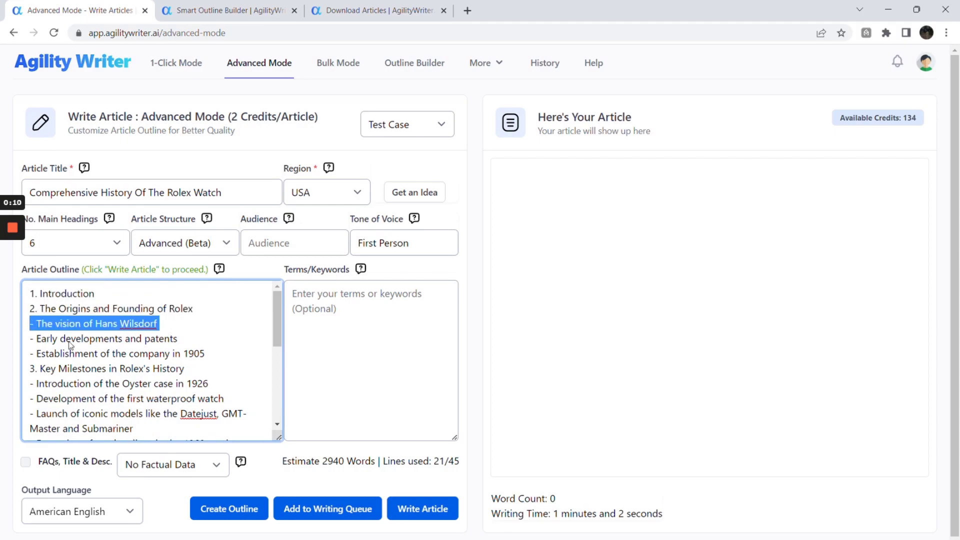
{"action": "left_click", "coordinate": [71, 345]}
{"action": "scroll", "coordinate": [71, 346], "scroll_direction": "down", "scroll_amount": 5}
{"action": "key", "text": "ctrl+End"}
{"action": "key", "text": "shift+Left"}
{"action": "key", "text": "shift+Left"}
{"action": "key", "text": "shift+Left"}
{"action": "key", "text": "shift+Left"}
{"action": "key", "text": "shift+Left"}
{"action": "key", "text": "shift+Left"}
{"action": "key", "text": "shift+Left"}
{"action": "key", "text": "shift+Left"}
{"action": "key", "text": "shift+Left"}
{"action": "key", "text": "shift+Left"}
{"action": "key", "text": "shift+Left"}
{"action": "key", "text": "shift+Left"}
{"action": "key", "text": "shift+Left"}
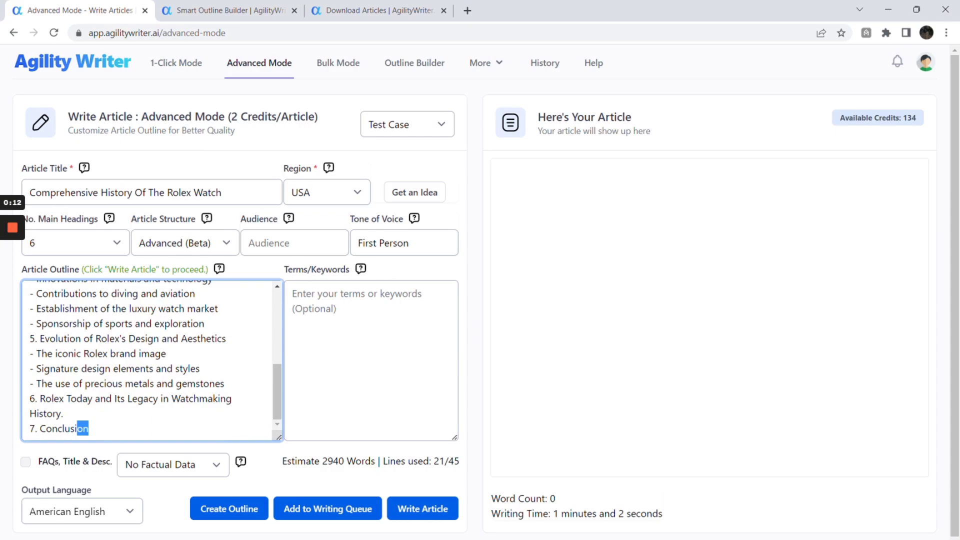
{"action": "key", "text": "Left"}
{"action": "key", "text": "Left"}
{"action": "key", "text": "ctrl+Home"}
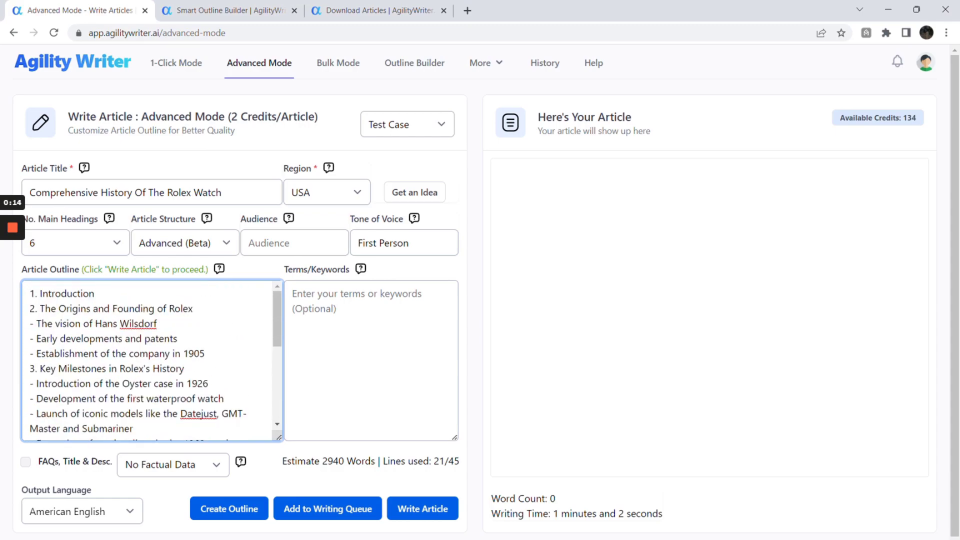
{"action": "left_click", "coordinate": [194, 248]}
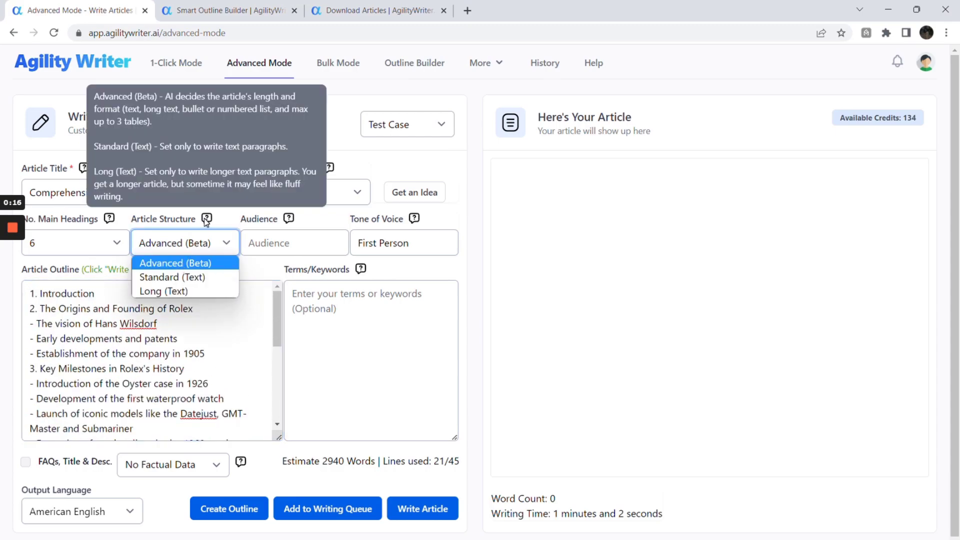
{"action": "left_click", "coordinate": [159, 323]}
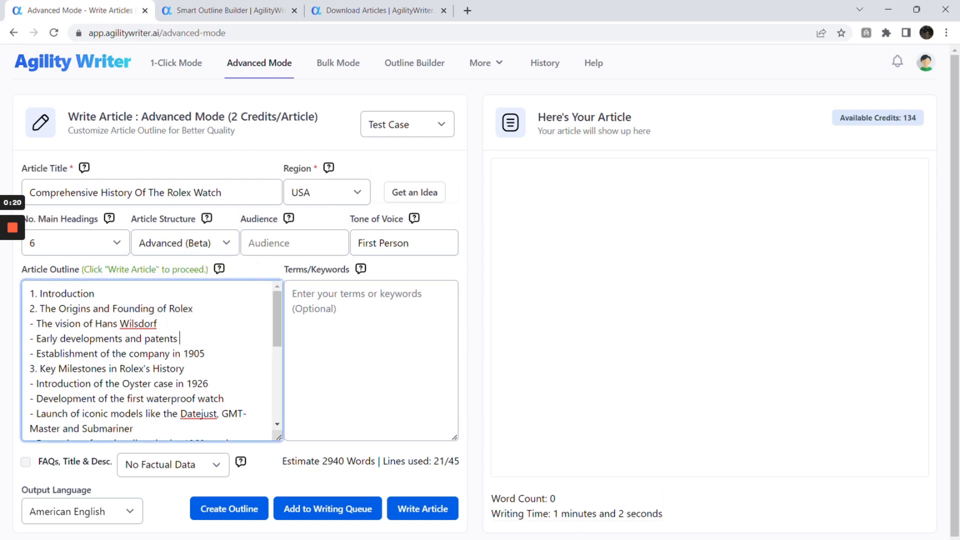
- Add 'Table' to the early developments and patents line and prefix 'List of' to the Innovations line
{"action": "left_click_drag", "start_coordinate": [180, 339], "coordinate": [36, 338]}
{"action": "left_click", "coordinate": [46, 339]}
{"action": "type", "text": "Table"}
{"action": "scroll", "coordinate": [150, 360], "scroll_direction": "down", "scroll_amount": 3}
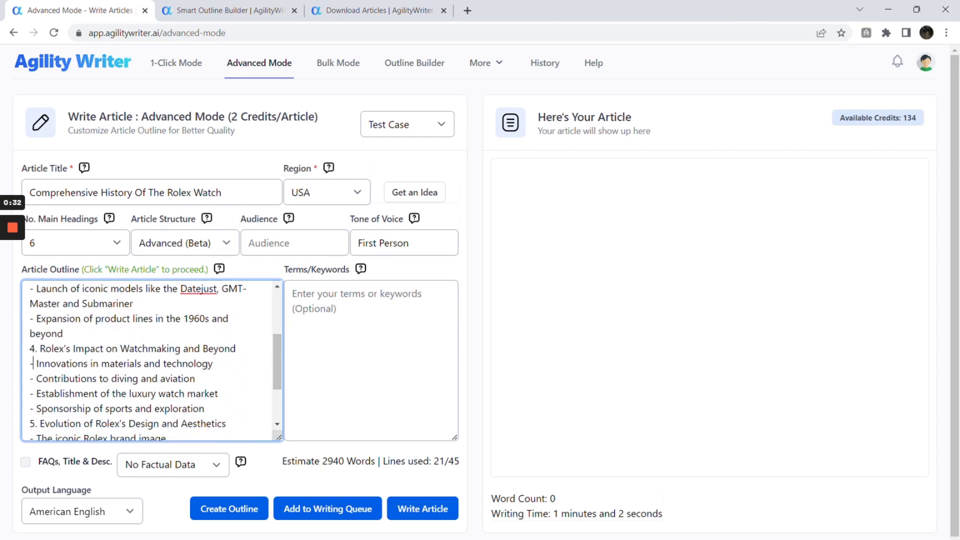
{"action": "type", "text": "List of"}
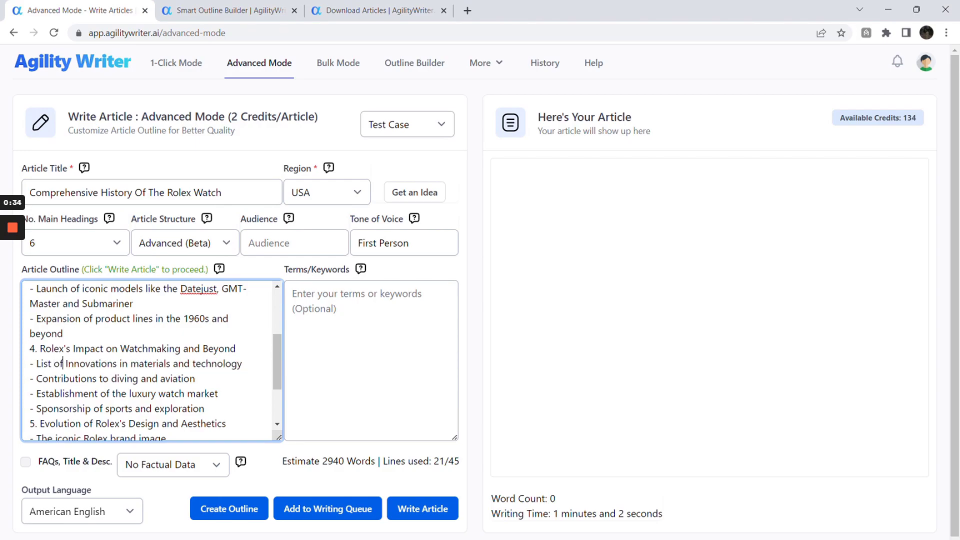
{"action": "left_click_drag", "start_coordinate": [274, 359], "coordinate": [274, 389]}
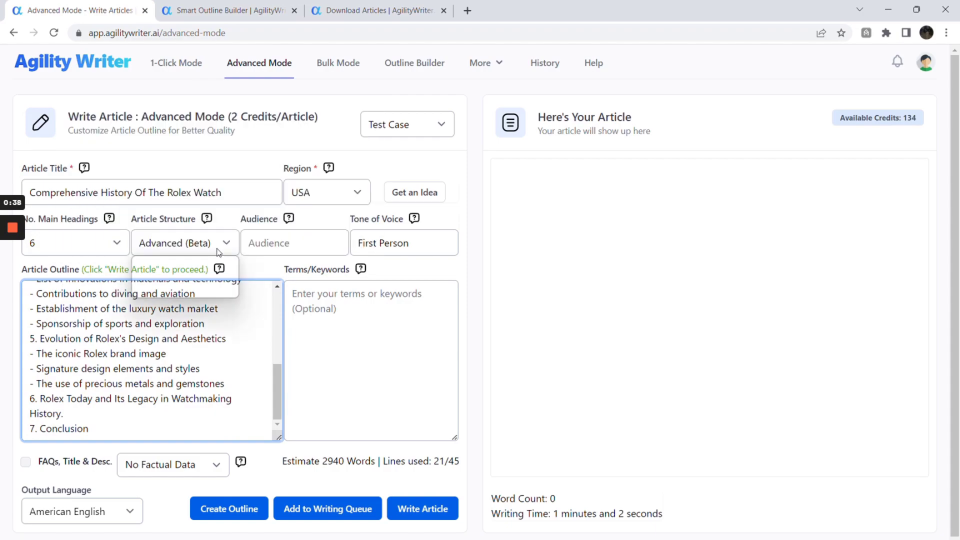
- Keep the article structure at Advanced (Beta) and start editing the terms and keywords field
{"action": "left_click", "coordinate": [198, 243]}
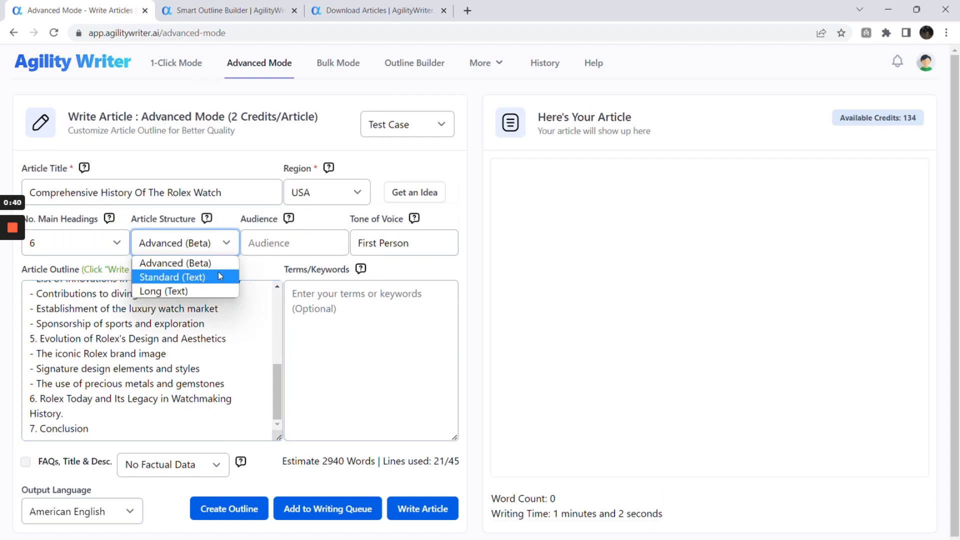
{"action": "left_click", "coordinate": [259, 268]}
{"action": "left_click_drag", "start_coordinate": [278, 371], "coordinate": [278, 297]}
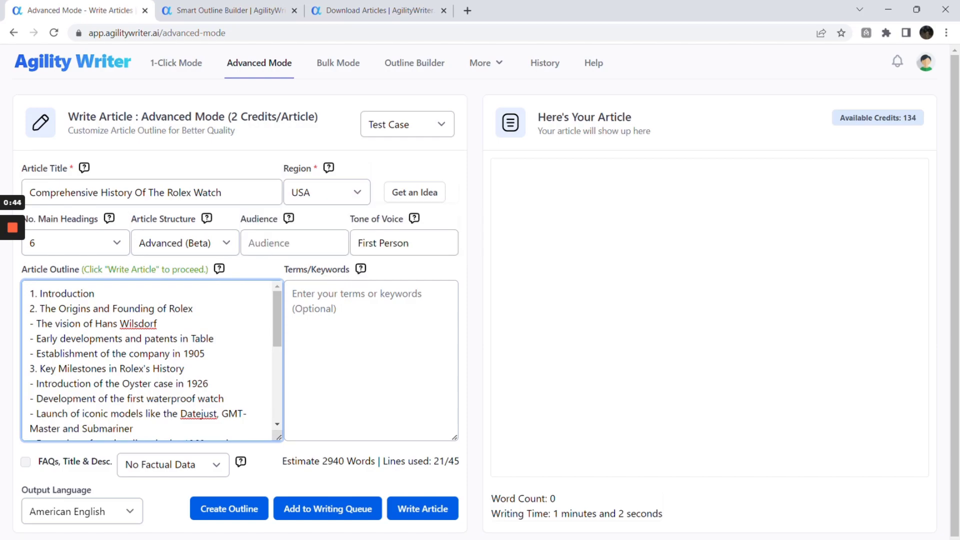
{"action": "left_click", "coordinate": [363, 300]}
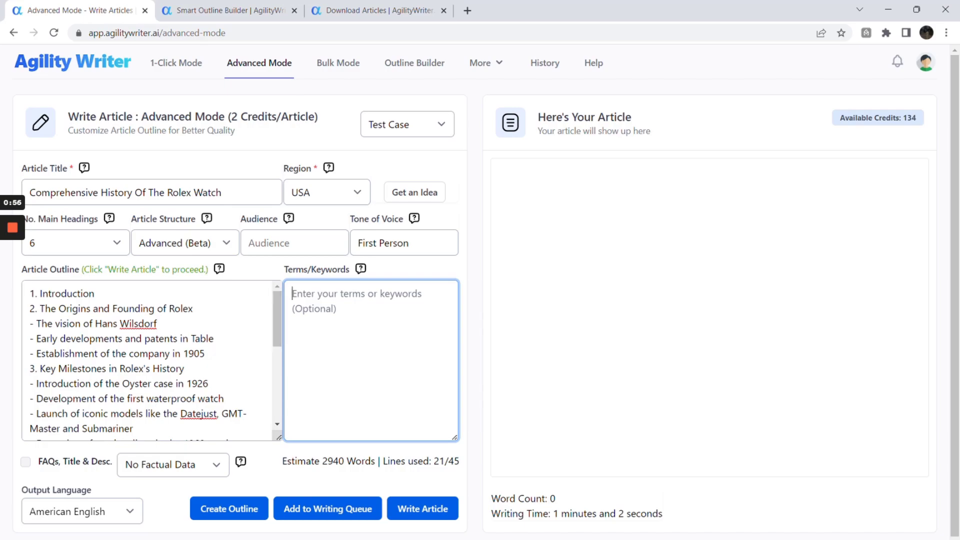
- Change the factual data setting to In-Depth Factual Data
{"action": "left_click", "coordinate": [223, 467]}
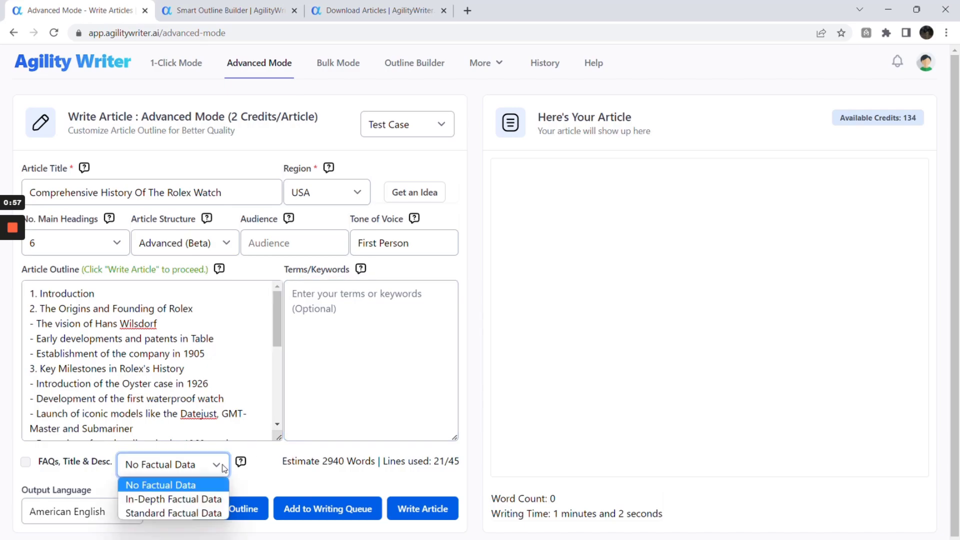
{"action": "left_click", "coordinate": [214, 499]}
{"action": "mouse_move", "coordinate": [241, 462]}
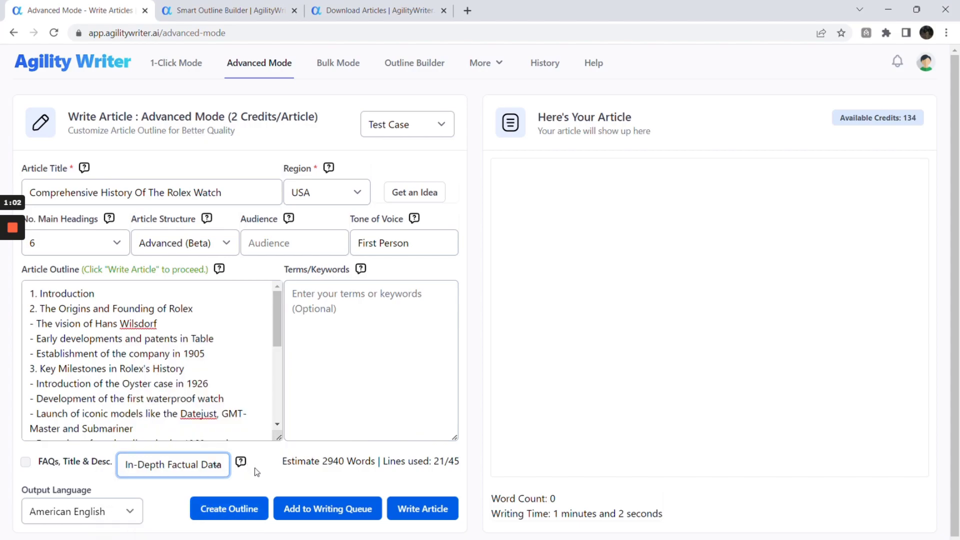
- Add the Rolex history article to the writing queue
{"action": "scroll", "coordinate": [260, 468], "scroll_direction": "down", "scroll_amount": 1}
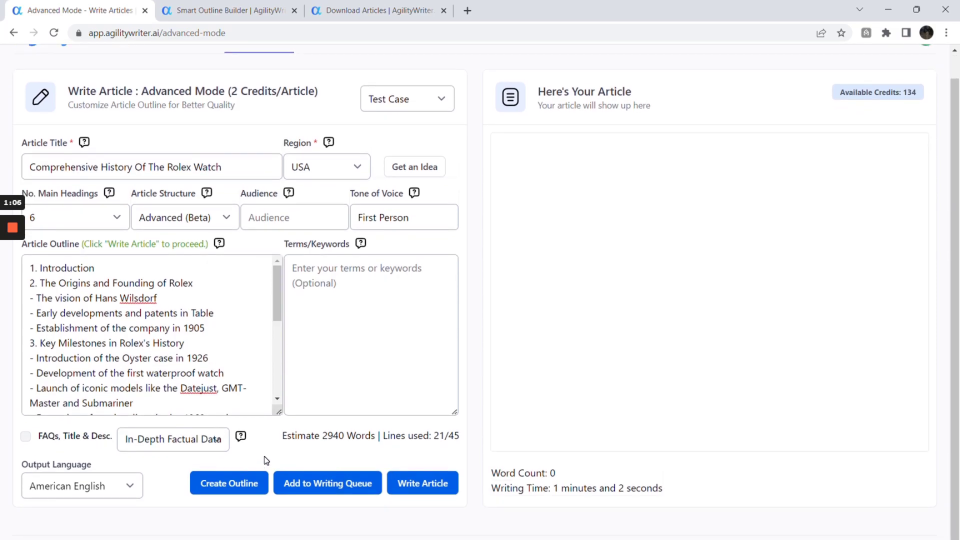
{"action": "left_click", "coordinate": [307, 484]}
{"action": "left_click", "coordinate": [309, 479]}
- Read through the generated Rolex article, including its milestones table, numbered list and conclusion
{"action": "left_click", "coordinate": [386, 14]}
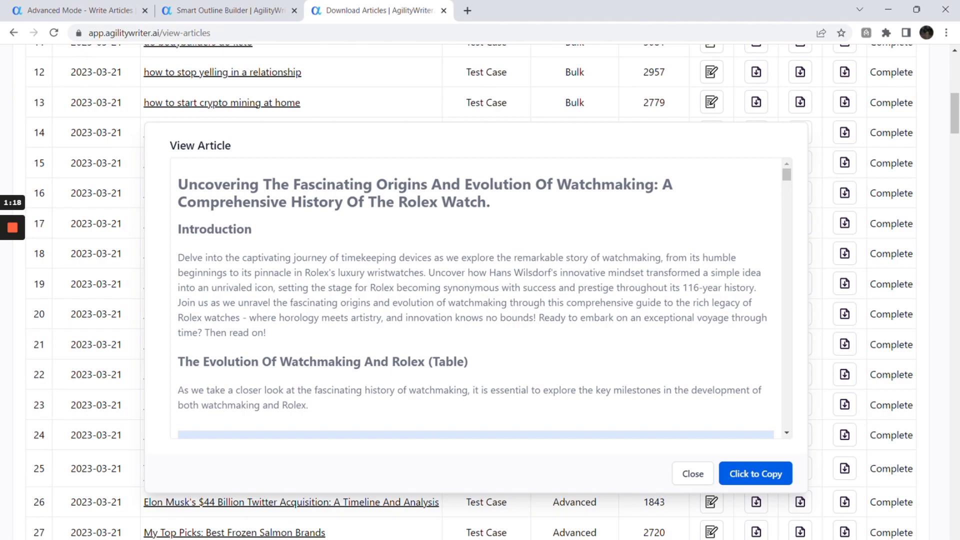
{"action": "scroll", "coordinate": [475, 299], "scroll_direction": "down", "scroll_amount": 10}
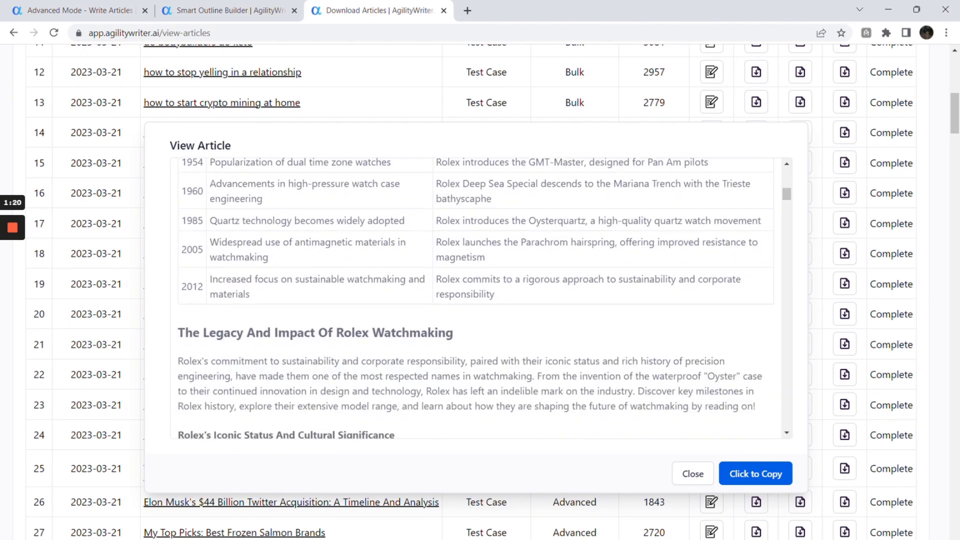
{"action": "scroll", "coordinate": [476, 298], "scroll_direction": "down", "scroll_amount": 10}
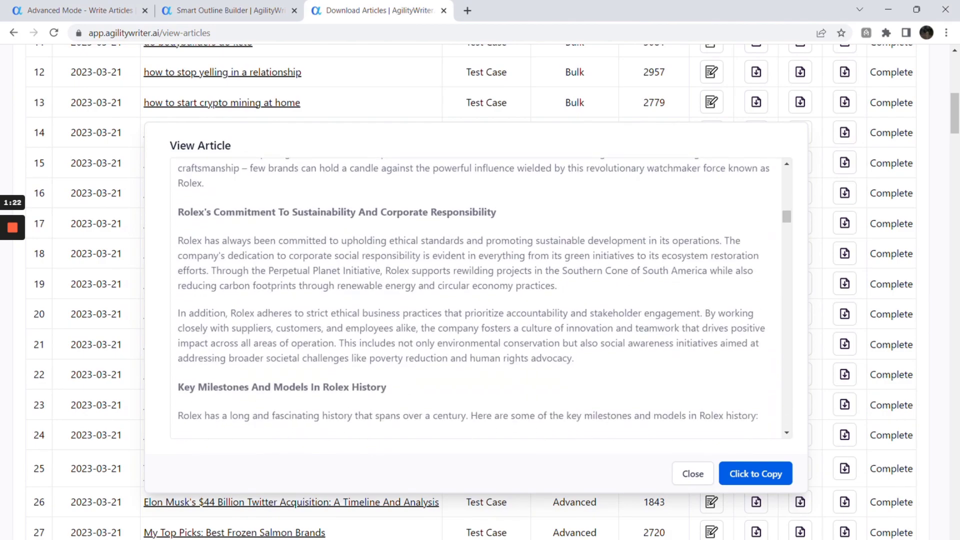
{"action": "scroll", "coordinate": [475, 298], "scroll_direction": "down", "scroll_amount": 8}
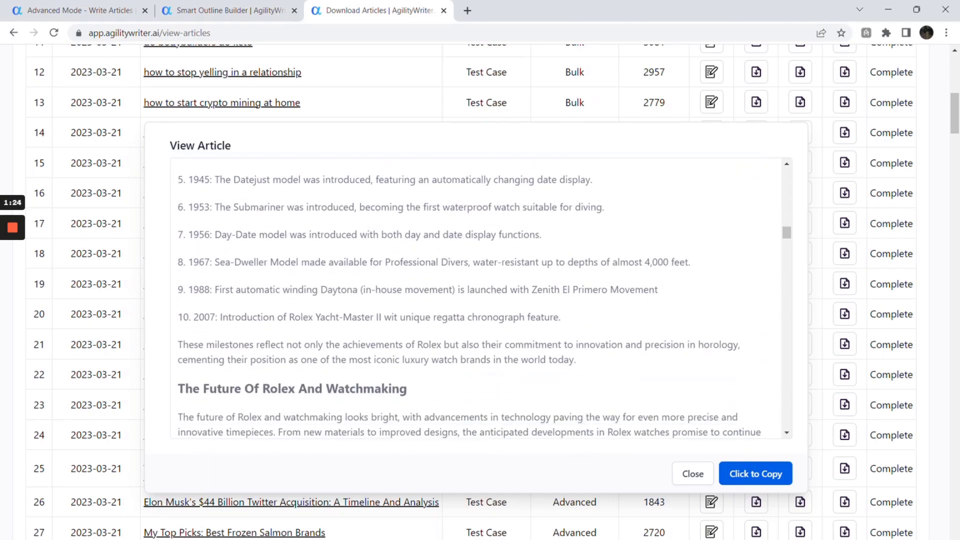
{"action": "scroll", "coordinate": [475, 299], "scroll_direction": "down", "scroll_amount": 9}
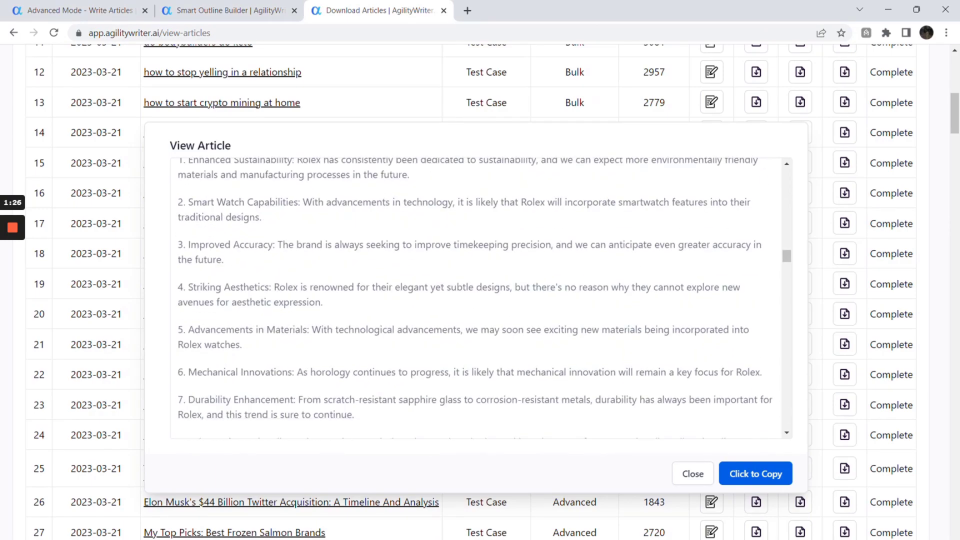
{"action": "scroll", "coordinate": [476, 298], "scroll_direction": "down", "scroll_amount": 9}
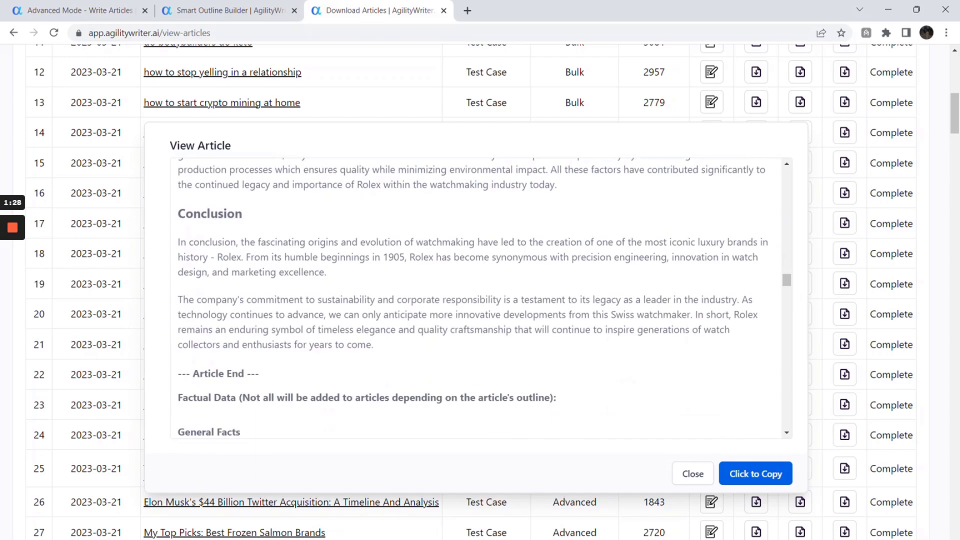
{"action": "scroll", "coordinate": [487, 290], "scroll_direction": "down", "scroll_amount": 4}
{"action": "scroll", "coordinate": [489, 291], "scroll_direction": "up", "scroll_amount": 2}
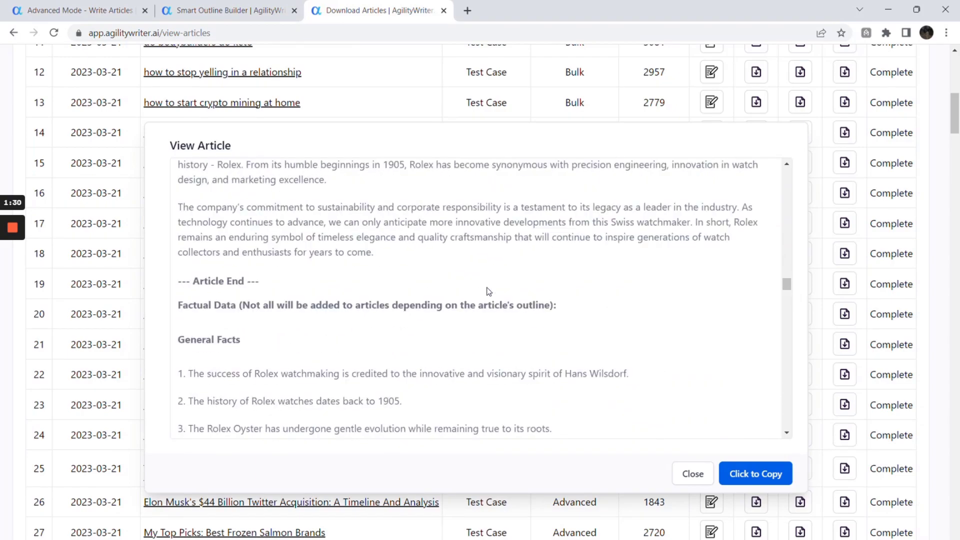
{"action": "scroll", "coordinate": [488, 292], "scroll_direction": "up", "scroll_amount": 15}
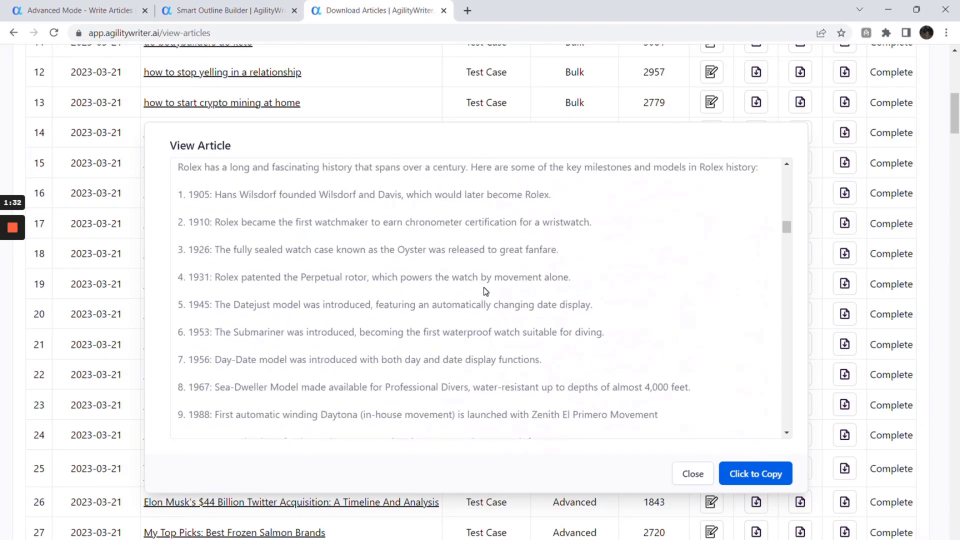
{"action": "scroll", "coordinate": [485, 291], "scroll_direction": "up", "scroll_amount": 15}
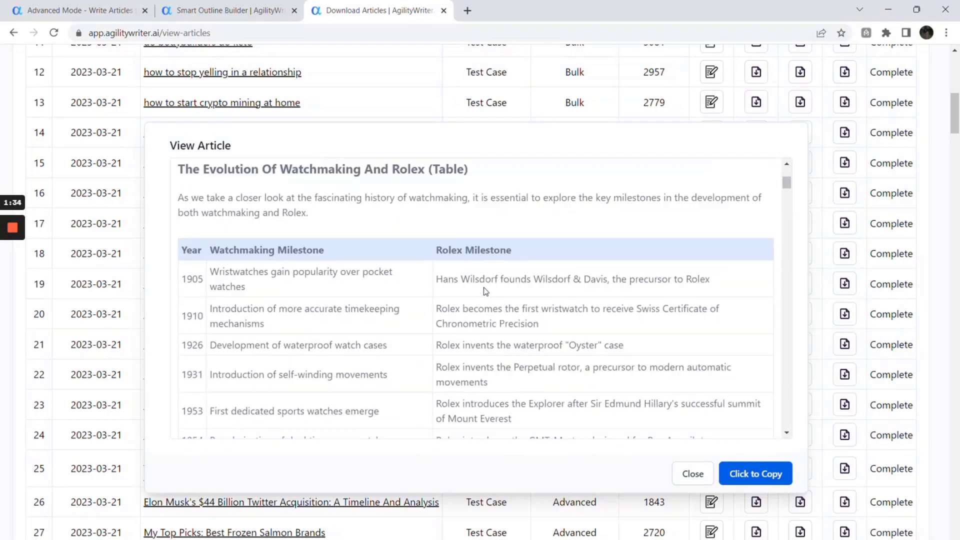
{"action": "scroll", "coordinate": [485, 292], "scroll_direction": "up", "scroll_amount": 2}
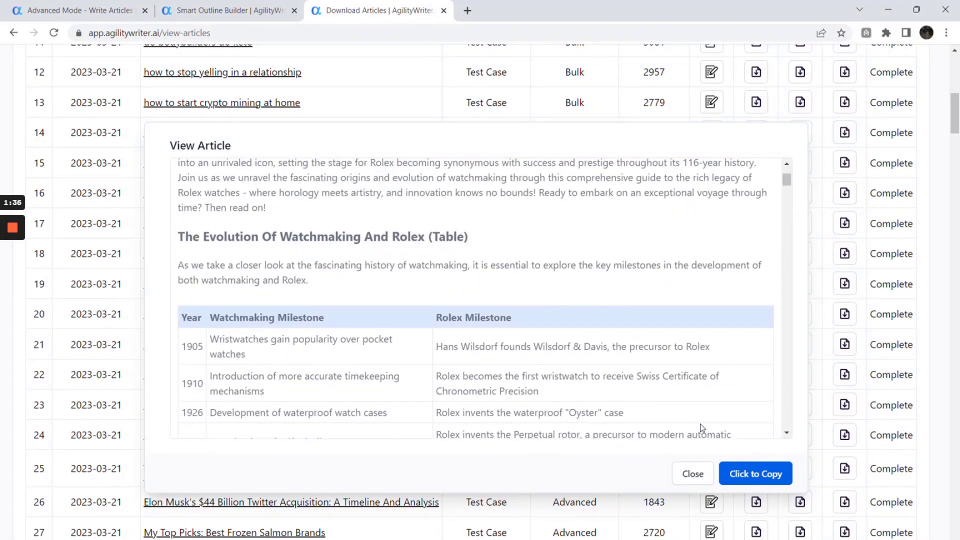